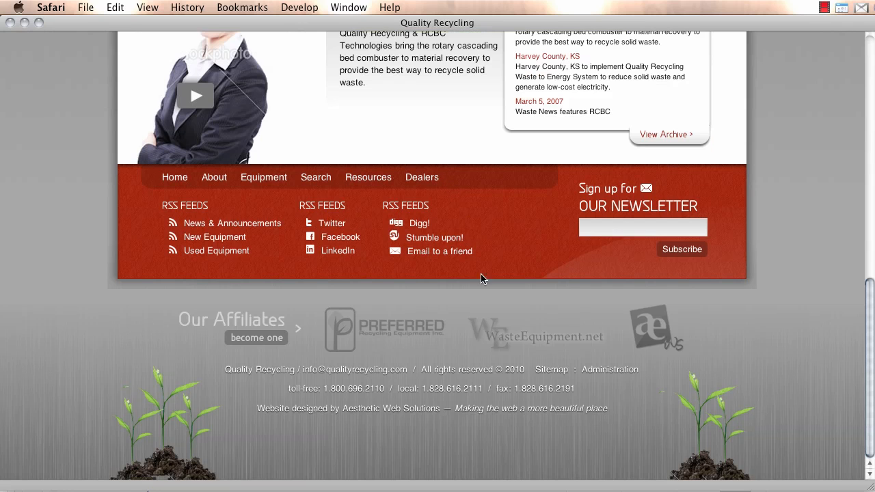
Step: Open the site's Administration login page and try to log in with username admin and the account password
click(607, 370)
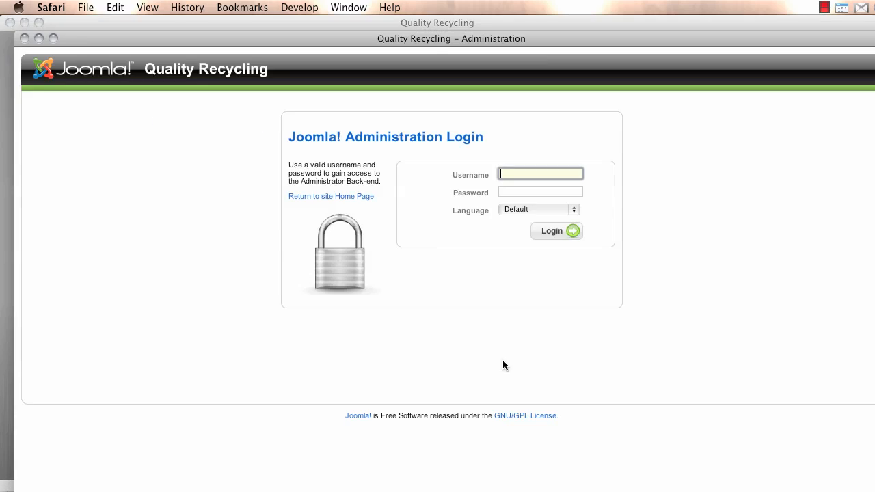
text(admin)
key(Tab)
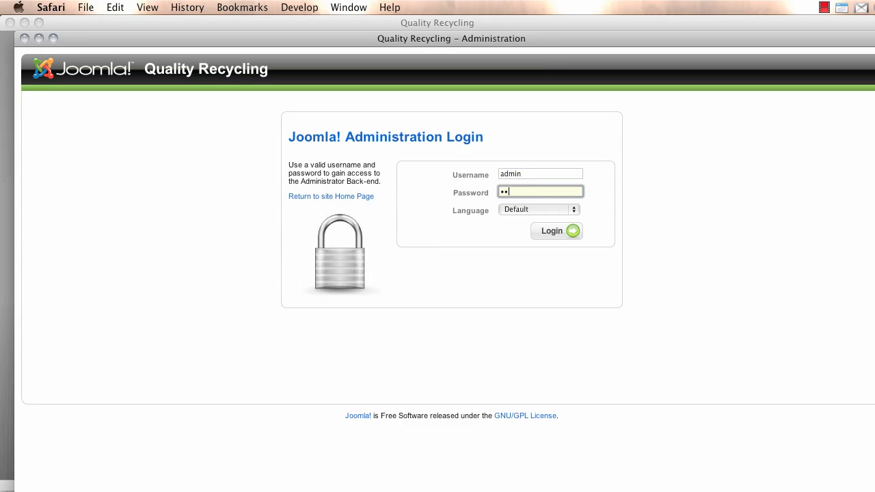
text(•••••••••••)
key(Return)
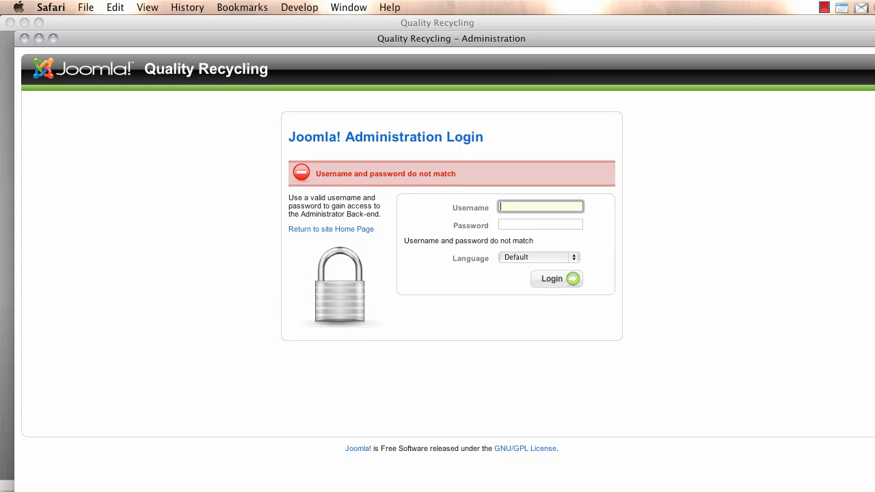
Step: Log in as admin with the account password and reposition the administration window to fit the screen
text(admin)
key(Tab)
text(•••••)
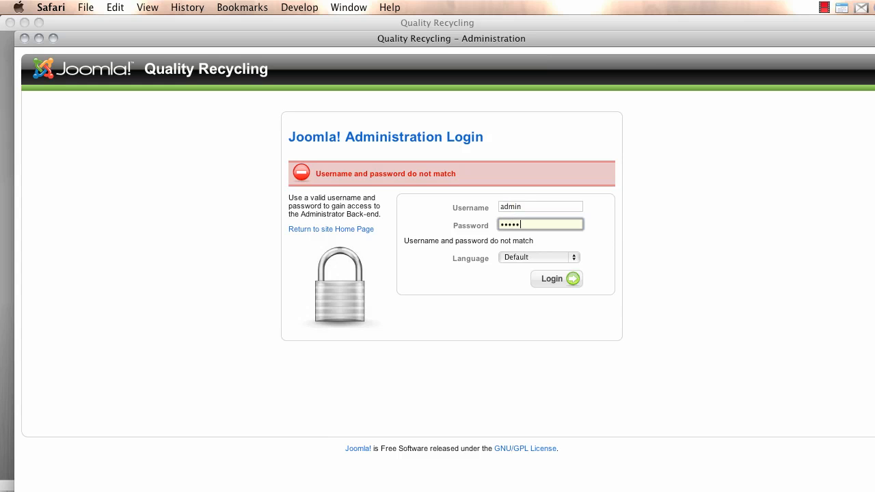
text(•••••)
key(Return)
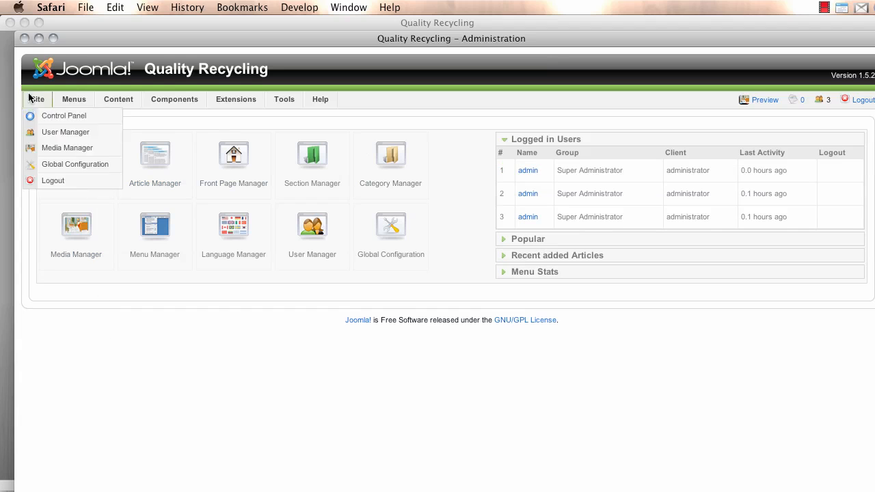
drag(113, 39, 99, 9)
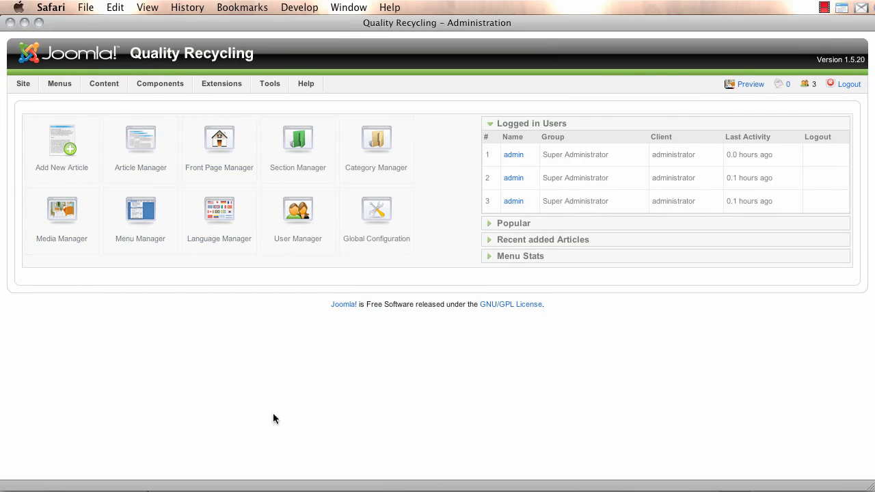
mouse_move(110, 90)
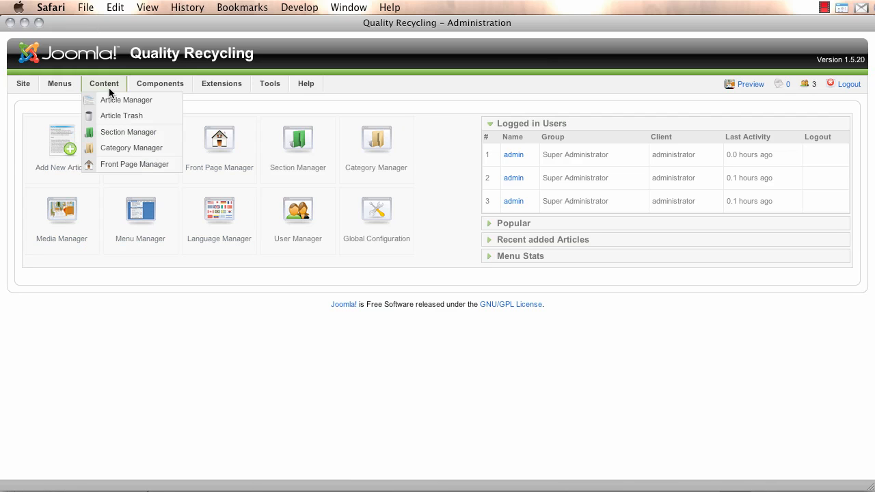
Step: Switch to the public website window and examine the Dealers page content
key(super+grave)
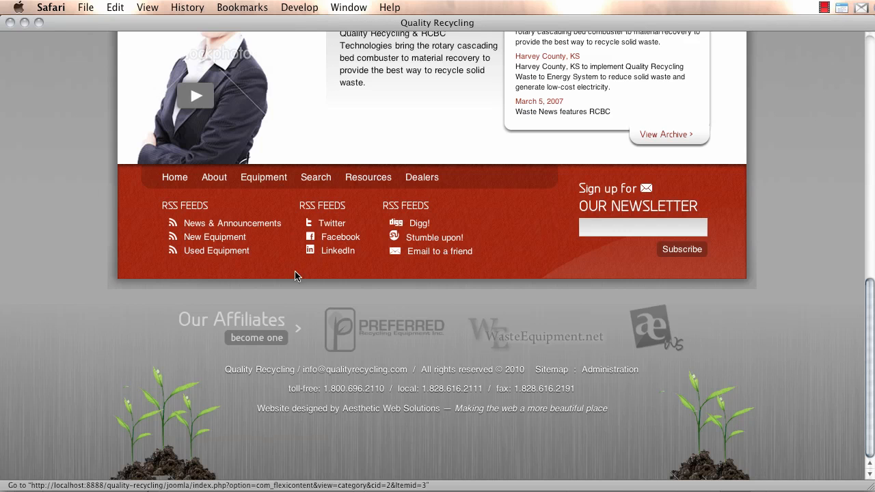
scroll(298, 270, up, 10)
scroll(301, 275, up, 1)
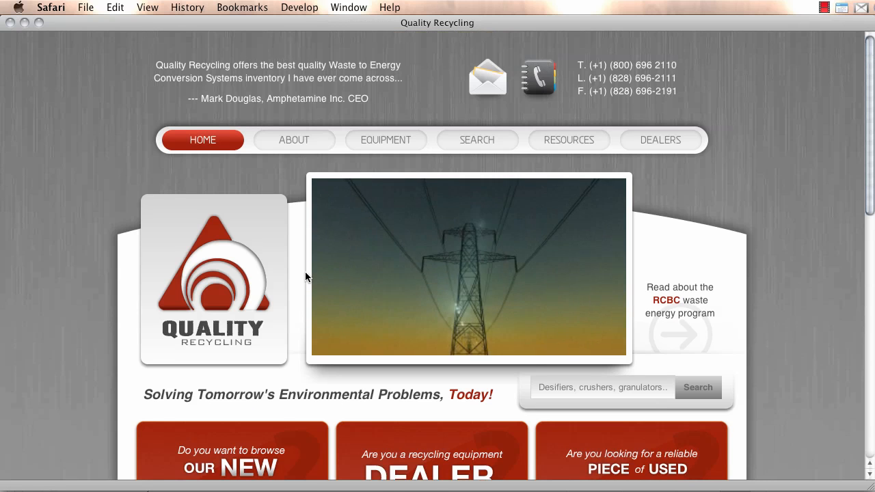
click(649, 147)
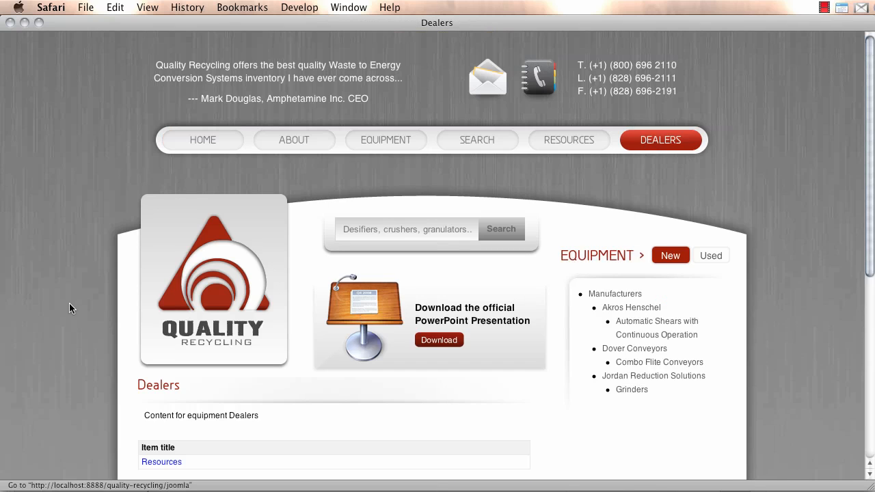
scroll(69, 303, down, 10)
scroll(69, 303, up, 10)
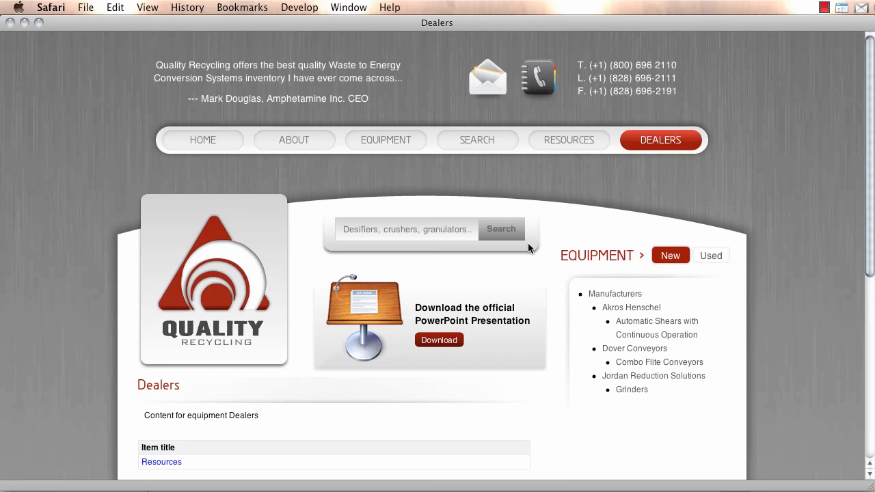
scroll(439, 239, down, 5)
scroll(440, 240, up, 5)
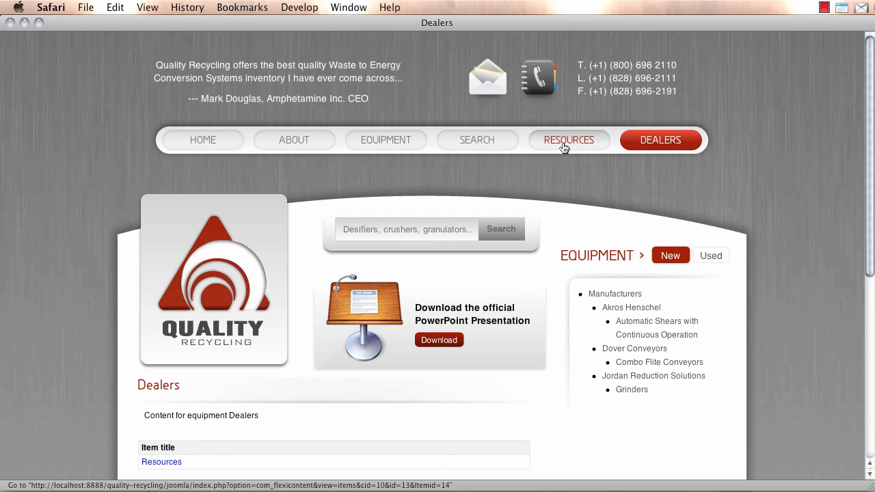
Step: Examine the Resources page's text, links and files, and return to the Dealers page
click(564, 148)
scroll(394, 243, down, 10)
scroll(389, 268, up, 9)
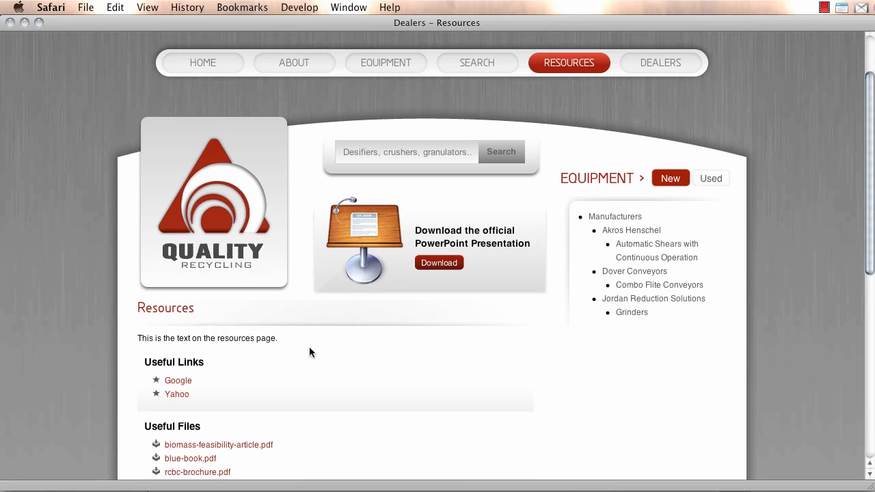
click(665, 69)
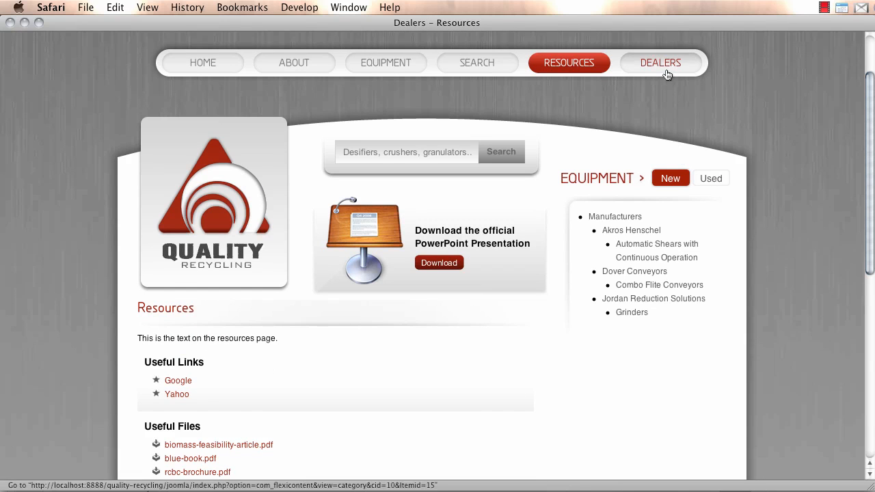
scroll(317, 338, down, 2)
scroll(314, 332, up, 3)
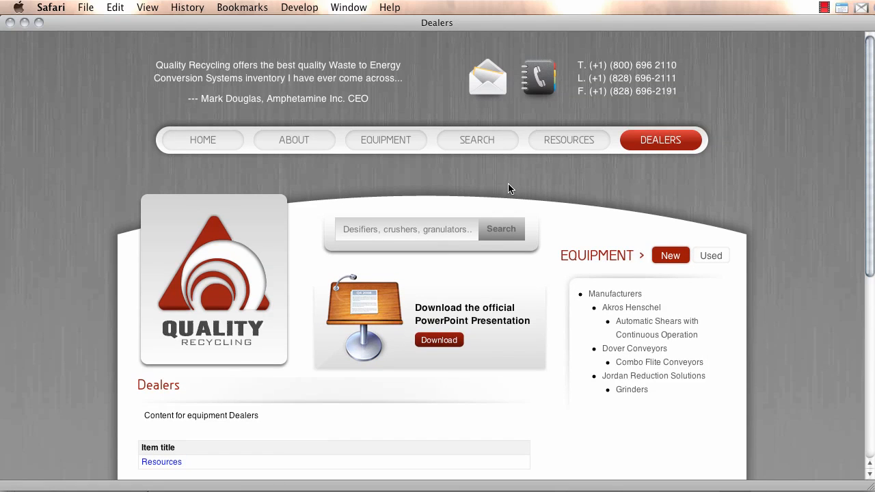
Step: Switch back to the administration window and open the FLEXIcontent component
key(super+grave)
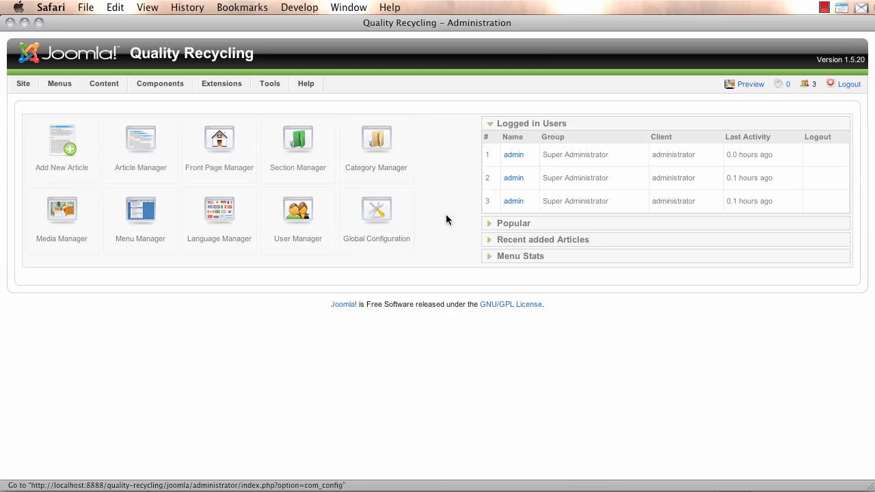
mouse_move(87, 88)
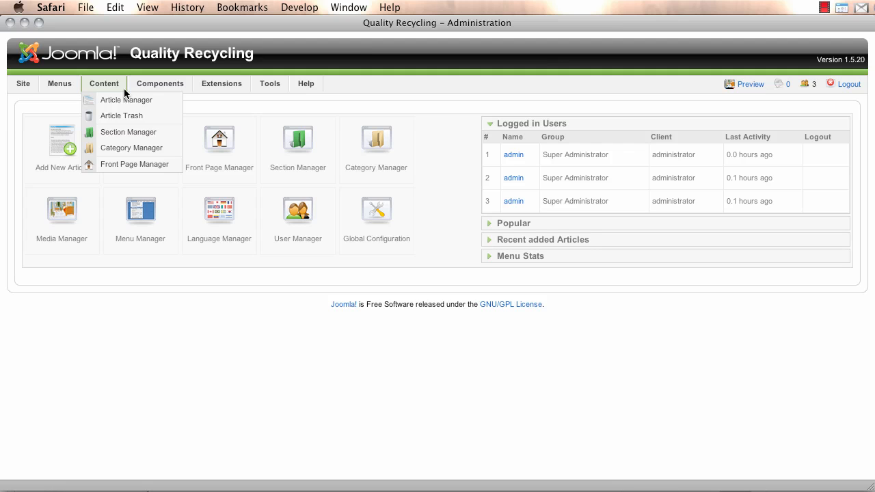
mouse_move(132, 92)
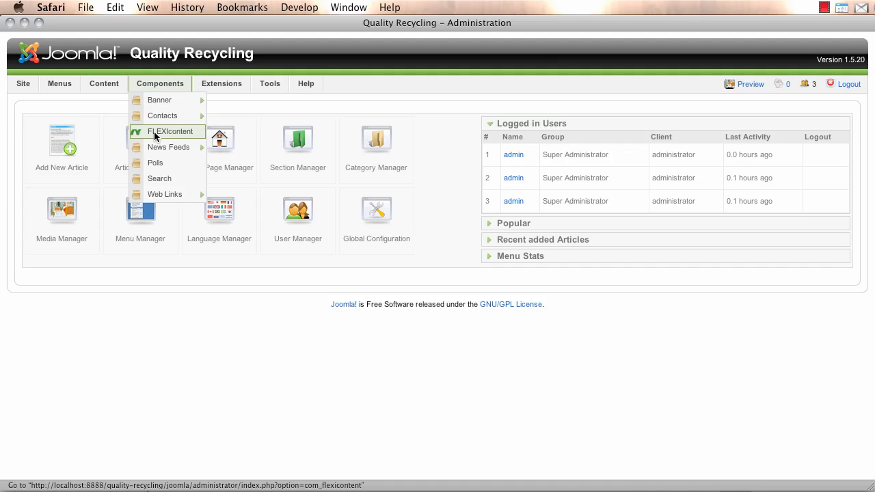
click(155, 135)
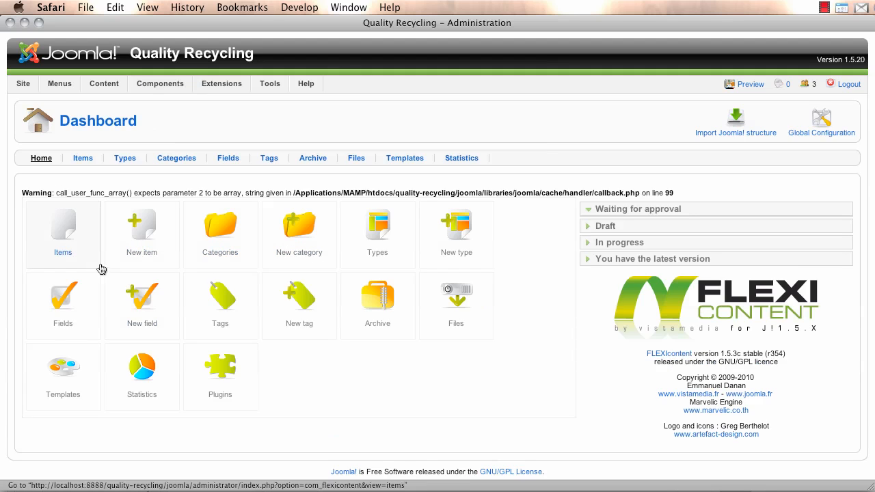
Step: Start a new item titled "Dealer Resources" with alias "dealer-resources" and item type Resources
click(133, 256)
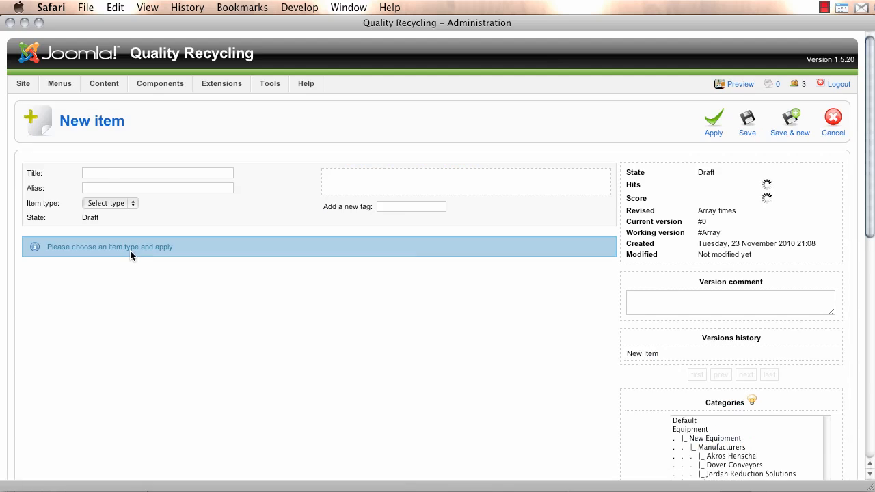
click(106, 173)
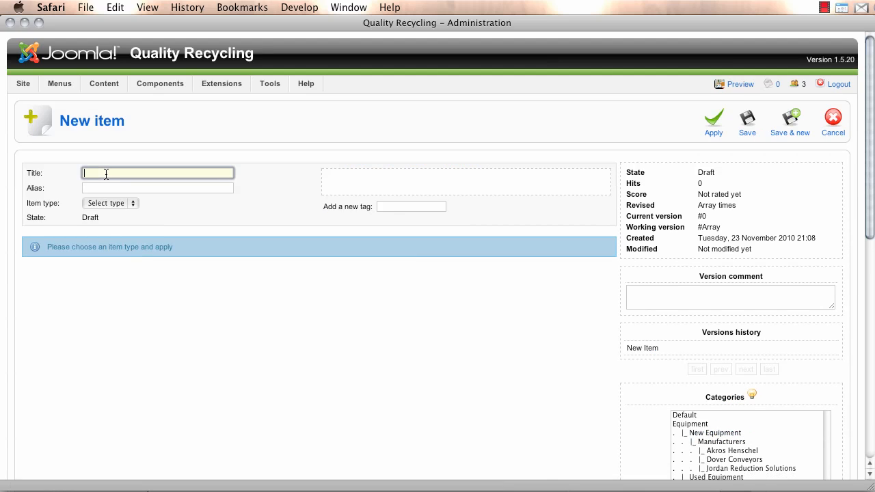
text(Dealer Resources)
key(Tab)
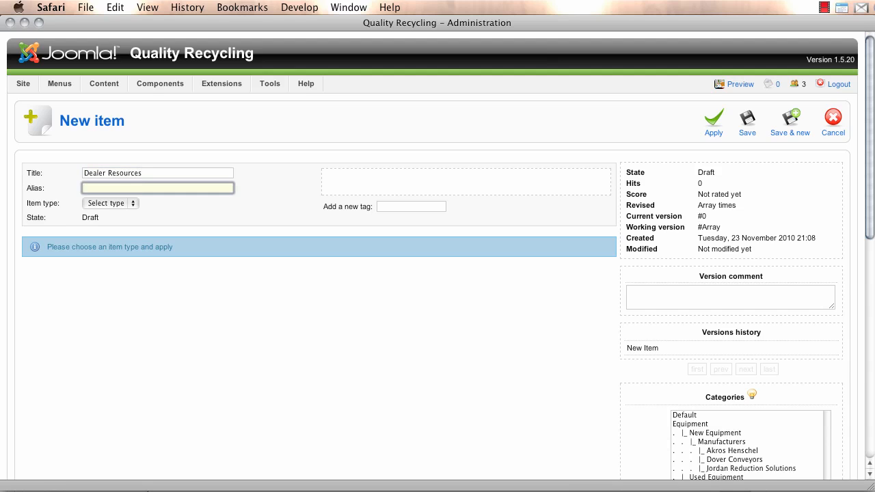
text(dealer-resources)
drag(182, 189, 5, 184)
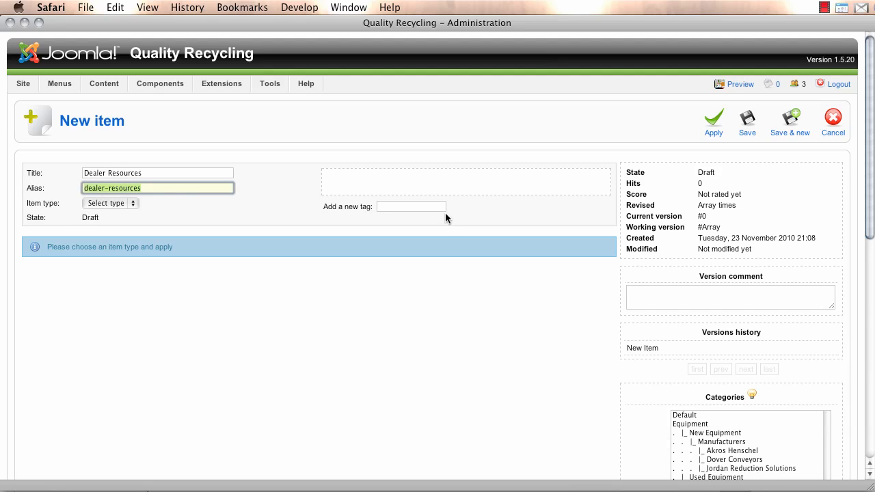
click(132, 203)
click(126, 243)
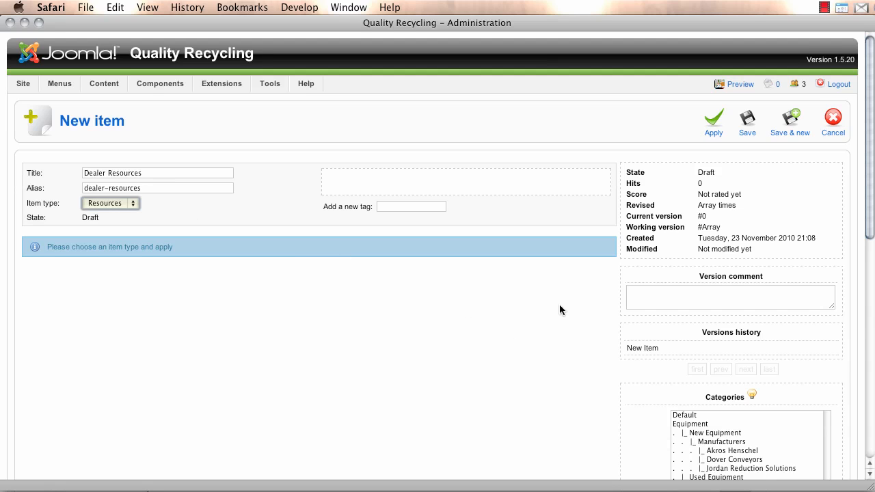
Step: Assign the item to the Dealers category and set Dealers as its primary category
scroll(655, 305, down, 5)
scroll(670, 321, down, 2)
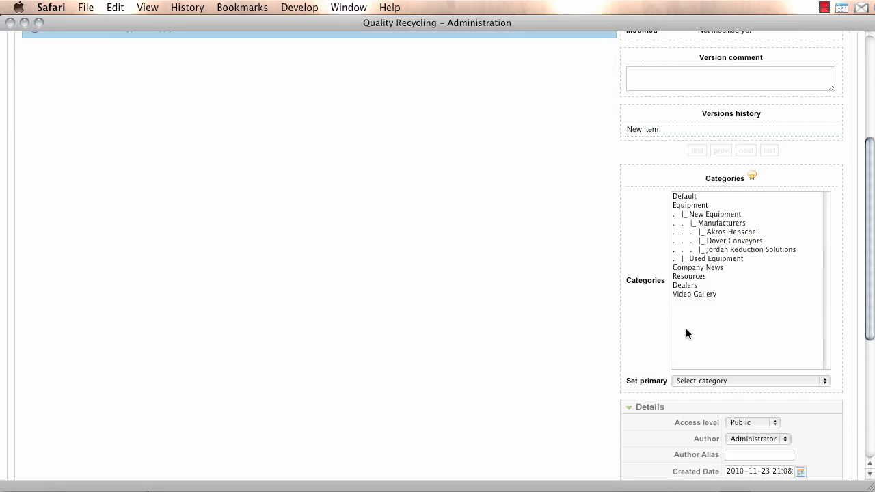
click(687, 287)
click(696, 385)
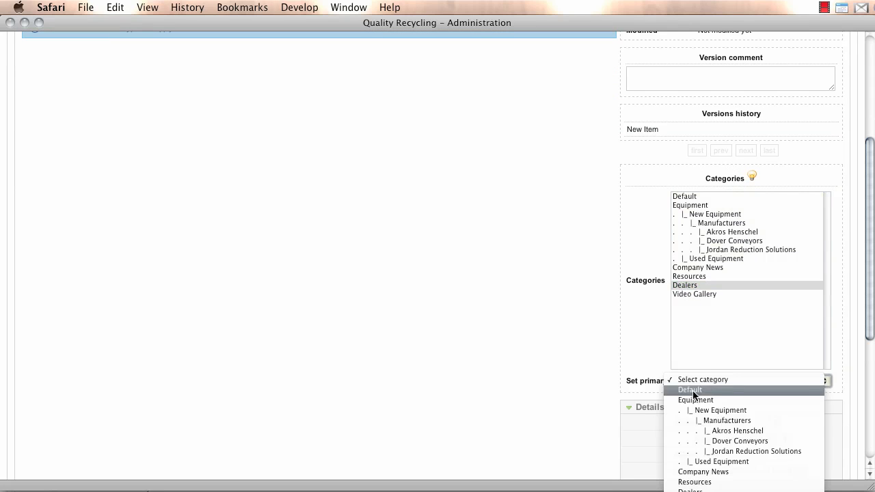
click(695, 482)
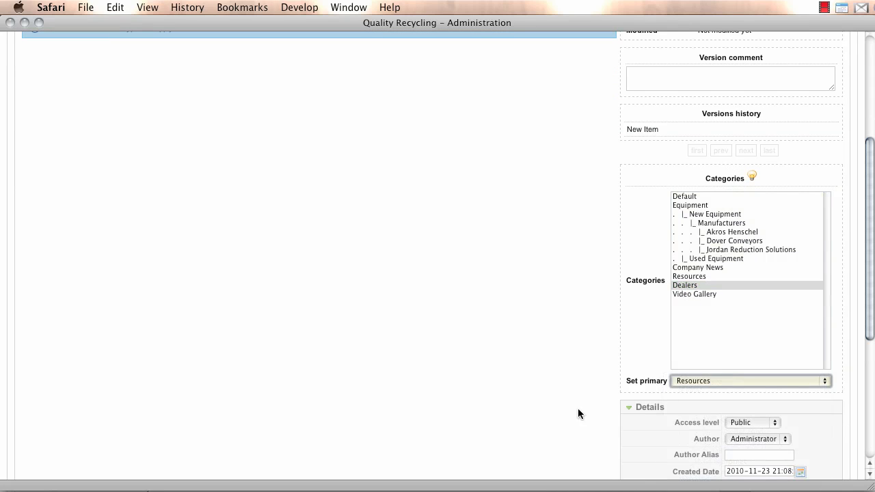
click(688, 384)
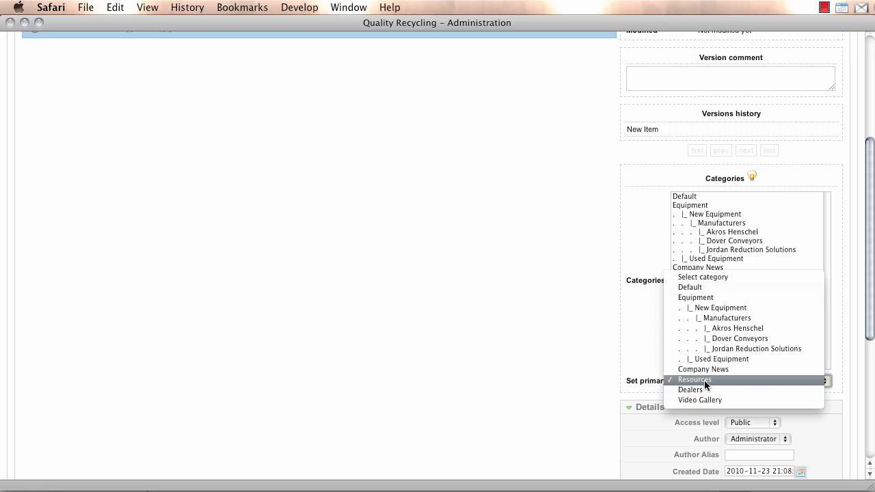
click(704, 390)
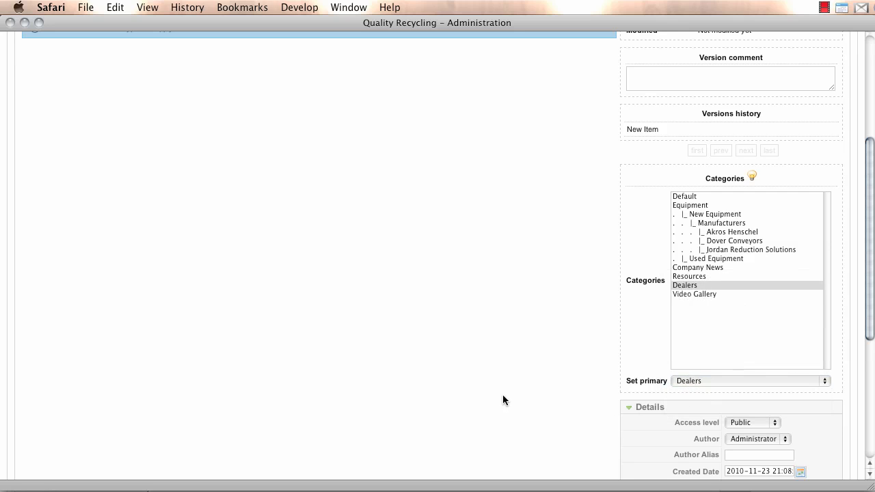
Step: Set the item layout to resources in the standard parameters and apply the new item
scroll(503, 396, down, 5)
scroll(503, 400, down, 4)
scroll(598, 365, up, 3)
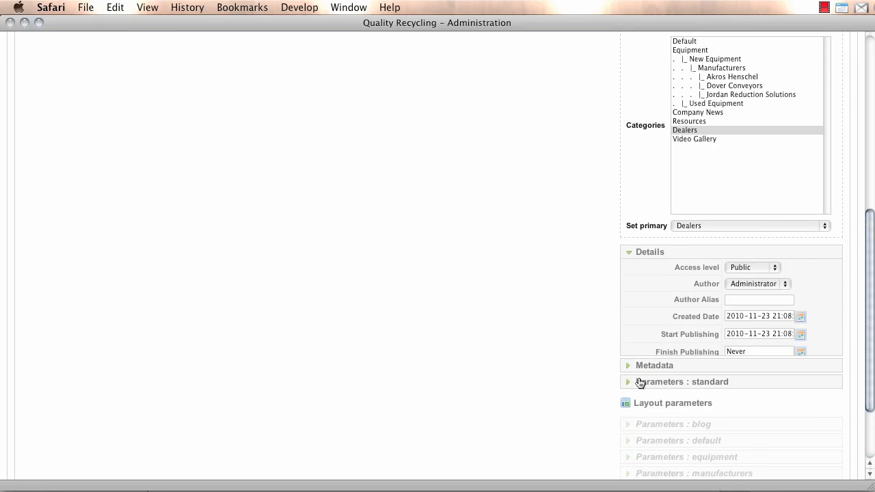
click(660, 383)
click(753, 300)
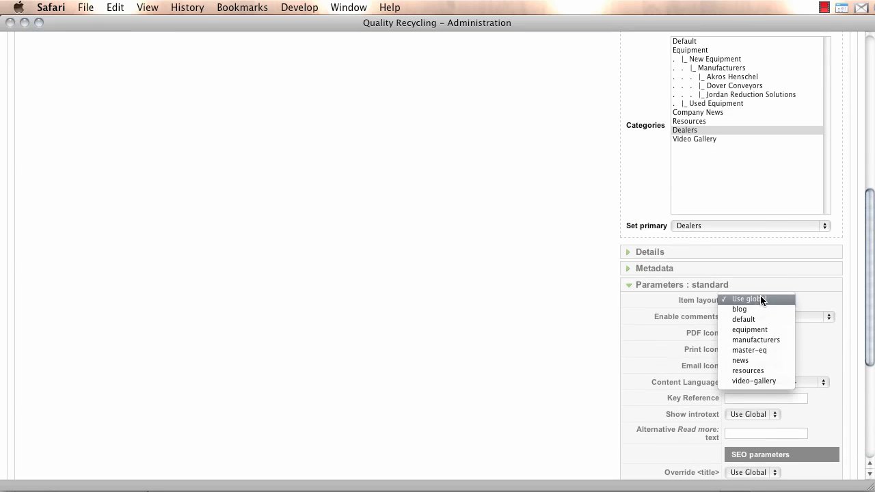
click(752, 372)
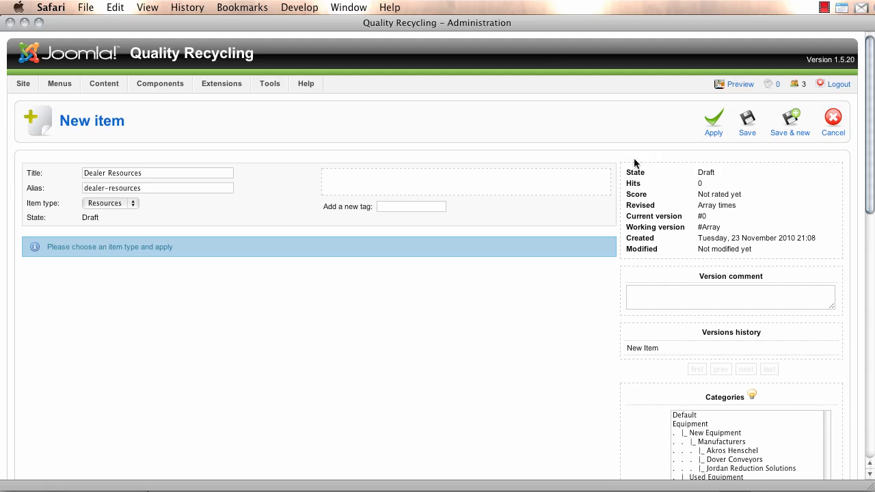
click(718, 123)
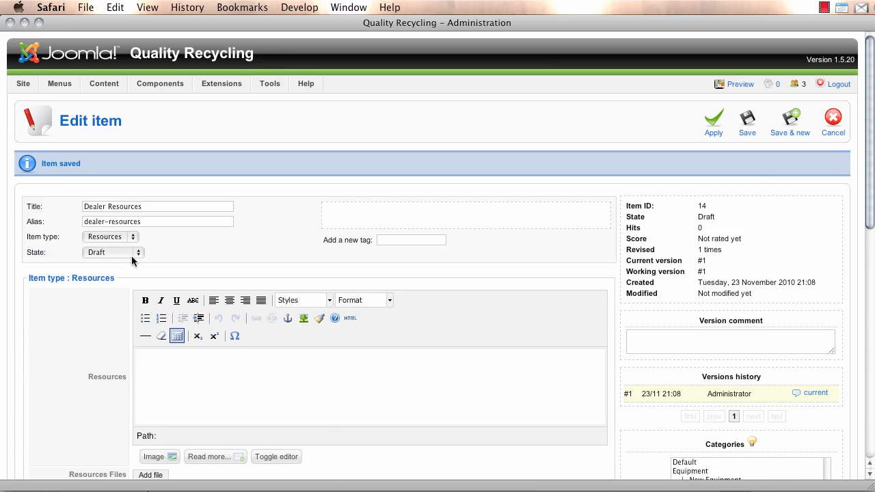
scroll(71, 304, down, 5)
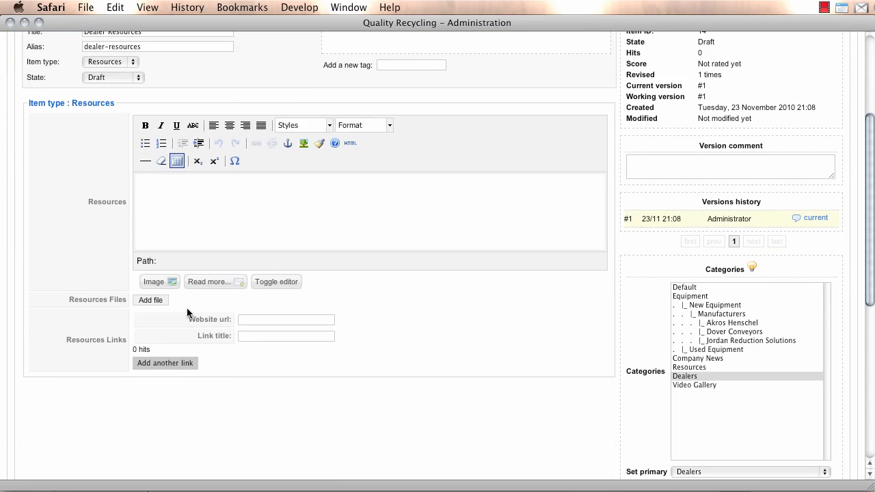
scroll(191, 260, up, 6)
scroll(182, 335, down, 3)
click(182, 335)
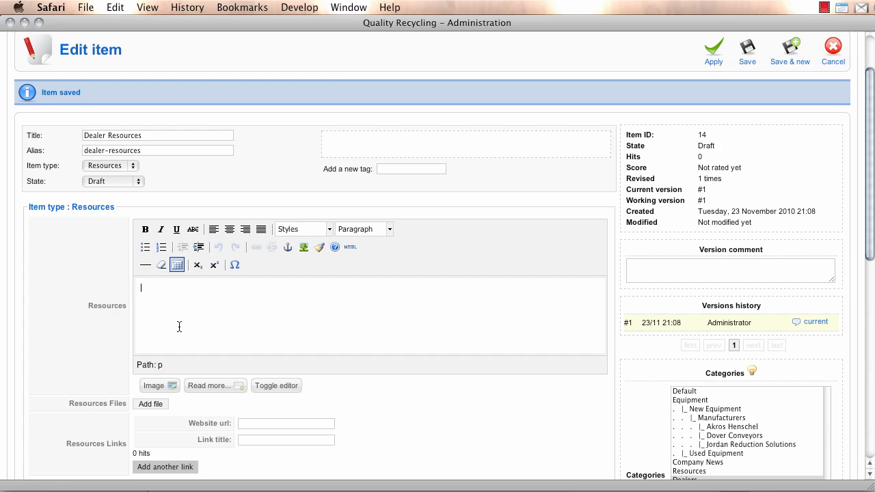
text(This are valual)
key(BackSpace)
key(BackSpace)
key(BackSpace)
key(BackSpace)
key(BackSpace)
key(BackSpace)
key(BackSpace)
key(BackSpace)
key(BackSpace)
key(BackSpace)
key(BackSpace)
key(BackSpace)
key(BackSpace)
key(super+Tab)
key(Tab)
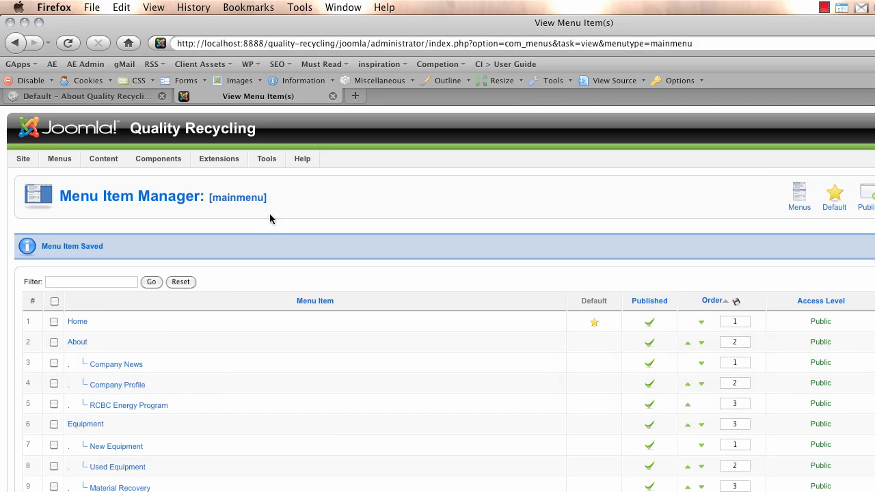
key(super+t)
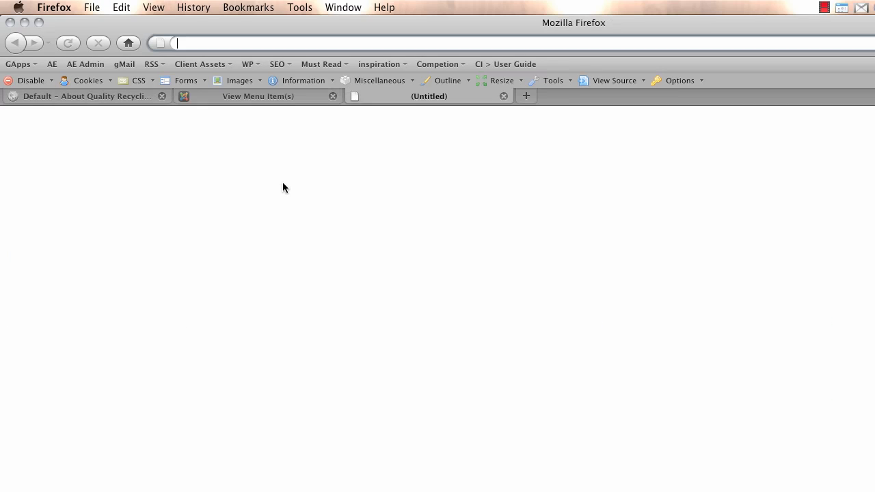
text(q)
key(BackSpace)
text(qu)
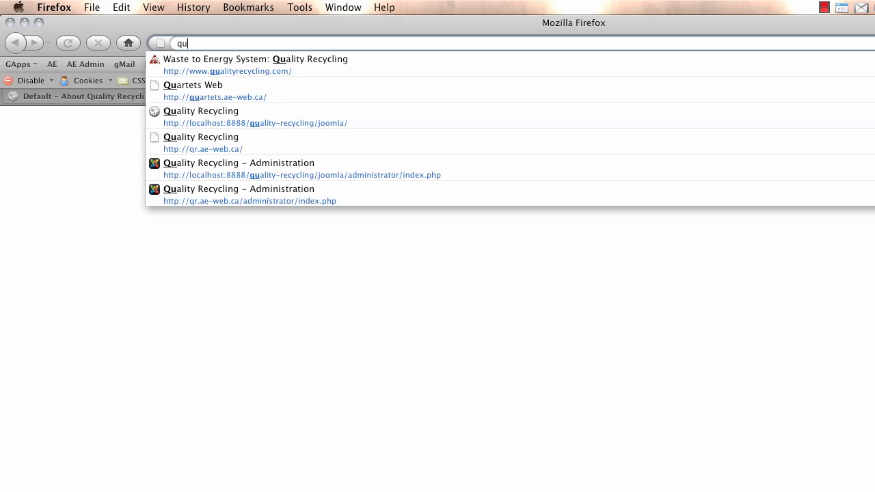
key(Down)
key(Return)
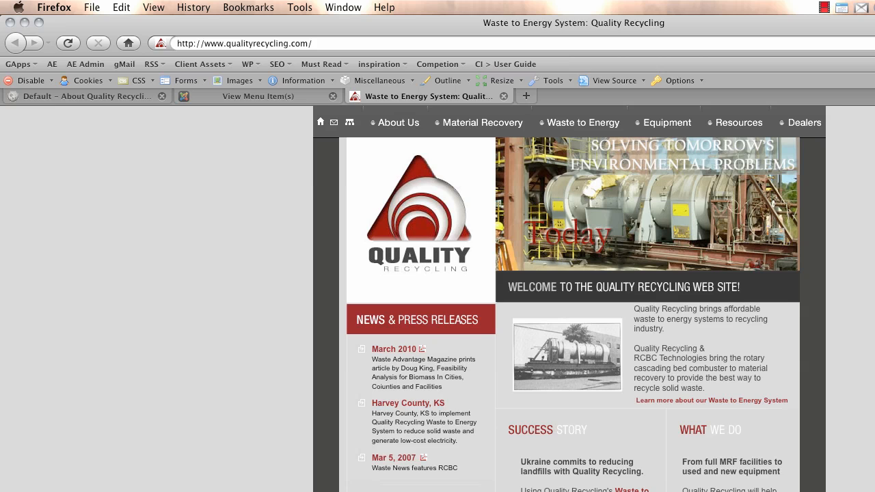
Step: Copy both body paragraphs from the live site's Dealers page and paste them into the item's Resources text in Safari
click(805, 123)
drag(529, 438, 397, 413)
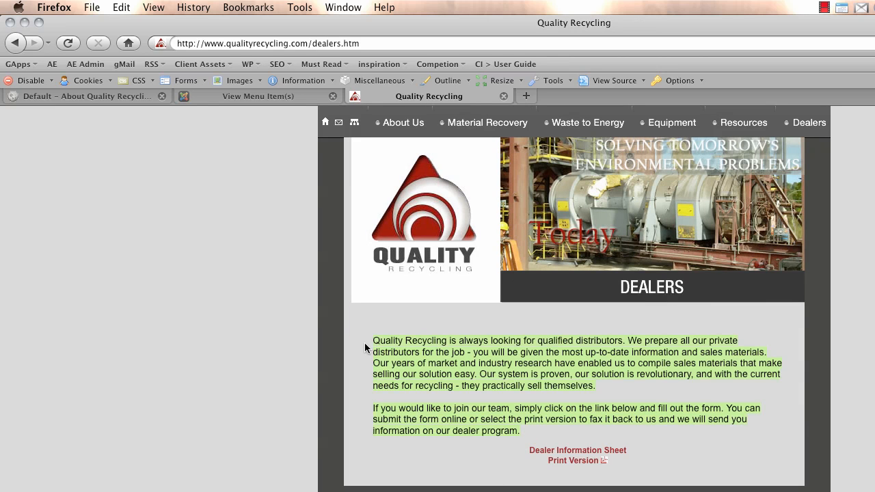
key(super+Tab)
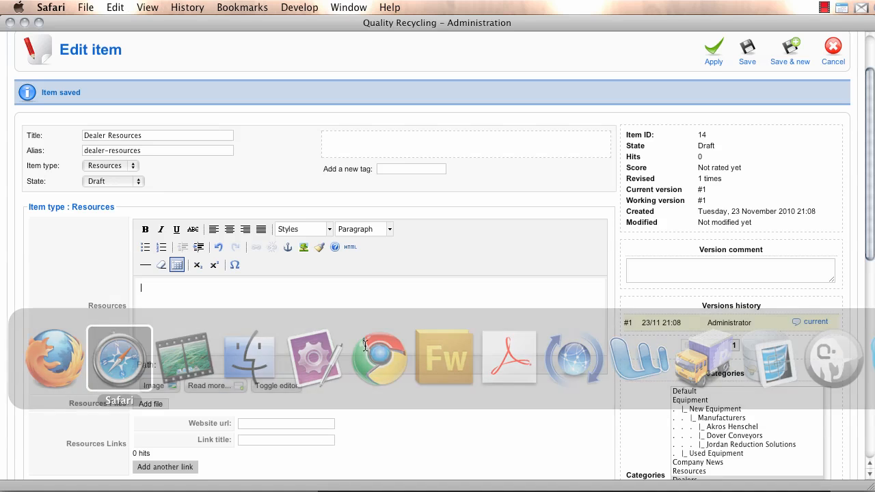
text(Quality Recycling is always looking for qualified distributors. We prepare all our private distributors for the job - you will be given the most up-to-date information and sales materials. Our years of market and industry research have enabled us to compile sales materials that make selling our solution easy. Our system is proven, our solution is revolutionary, and with the current needs for recycling - they practically sell themselves.  If you would like to join our team, simply click on the link below and fill out the form. You can submit the form online or select the print version to fax it back to us and we will send you information on our dealer program.)
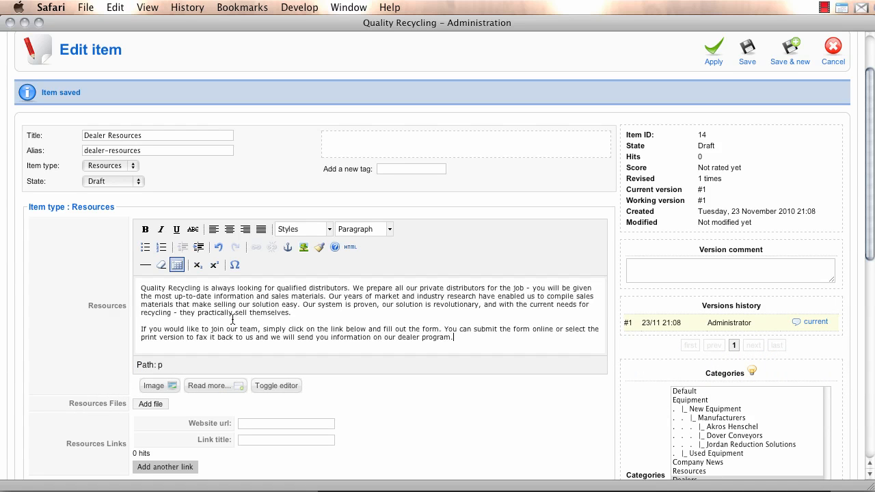
Step: Replace the line breaks before "If you would like to join our team" with a single paragraph break
click(142, 330)
key(BackSpace)
key(BackSpace)
key(Return)
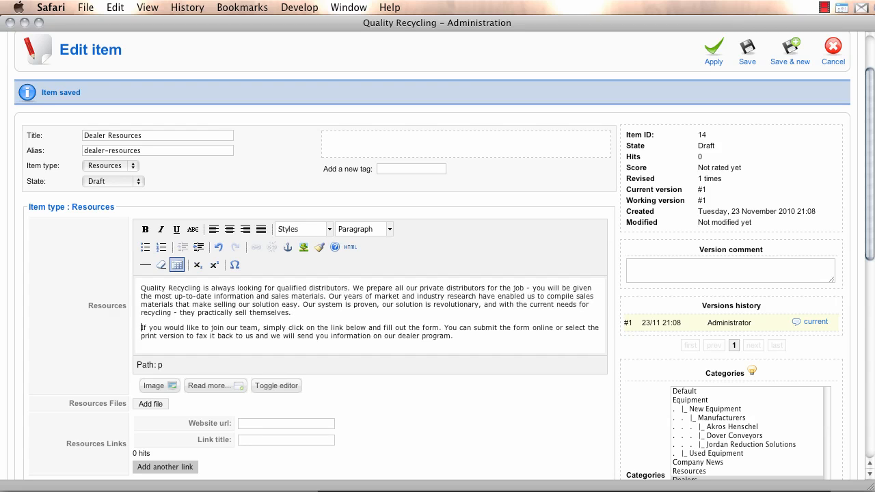
Step: Upload dealer-information-sheet.pdf for the Resources Files field from the dealers folder inside quality-recycling's z_resources
scroll(246, 384, down, 1)
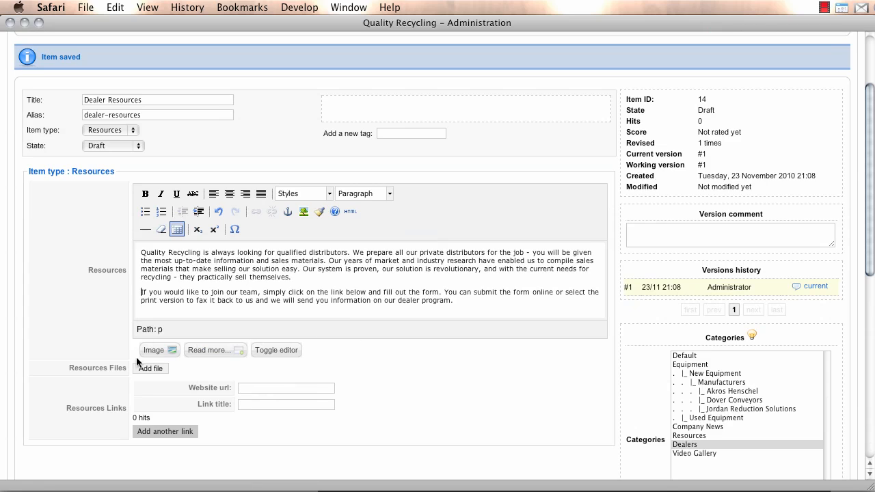
click(274, 389)
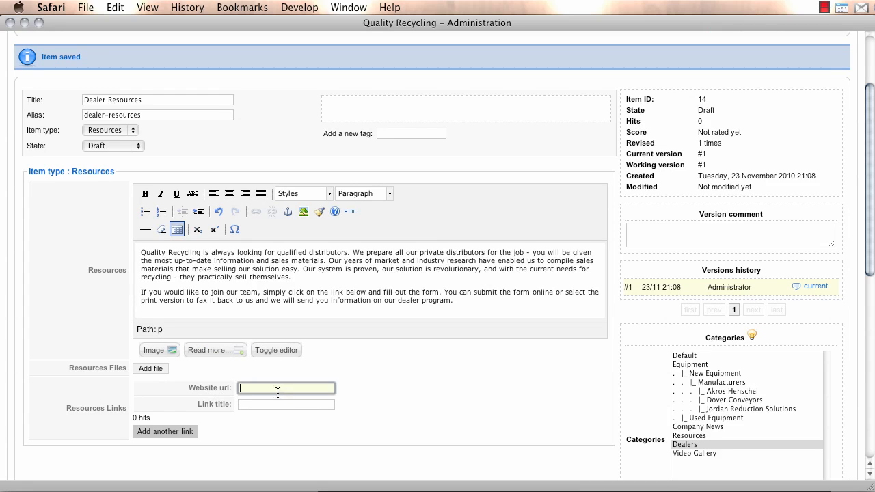
mouse_move(94, 370)
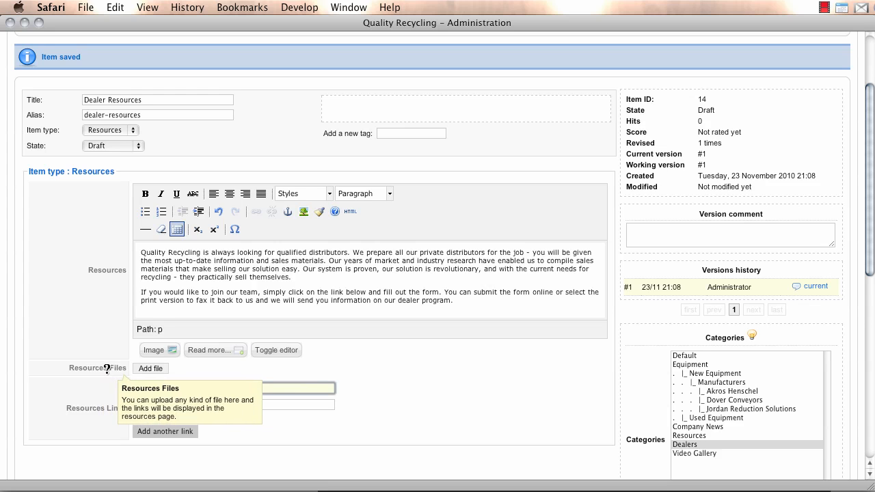
click(150, 370)
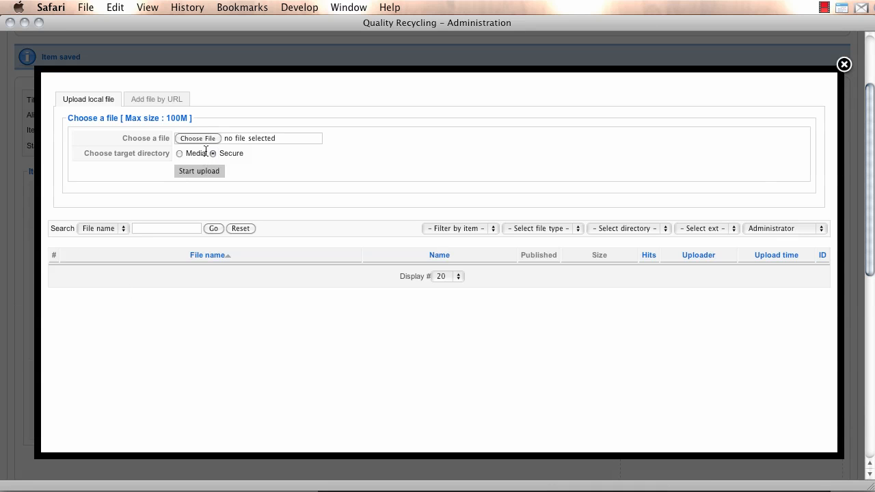
click(190, 139)
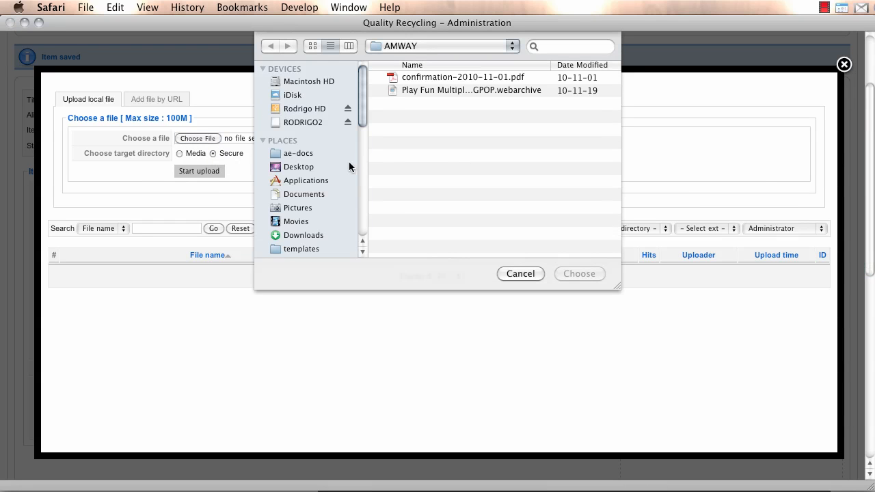
scroll(300, 206, down, 3)
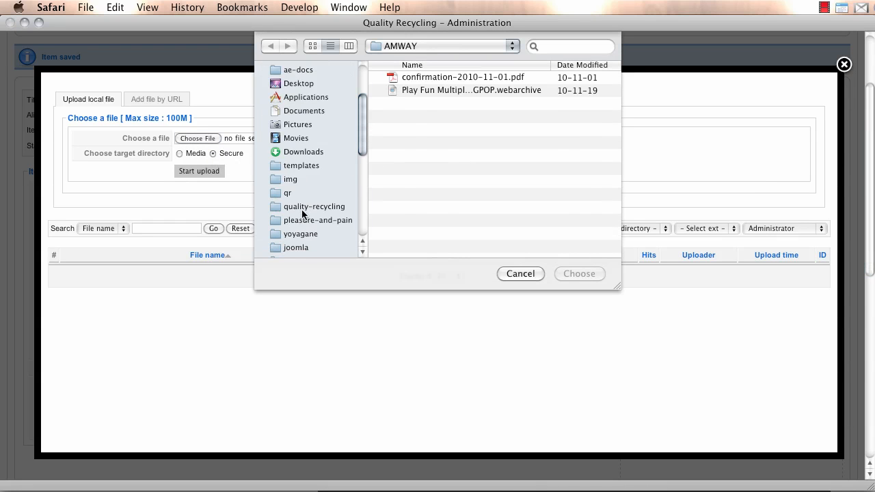
click(303, 207)
double_click(434, 220)
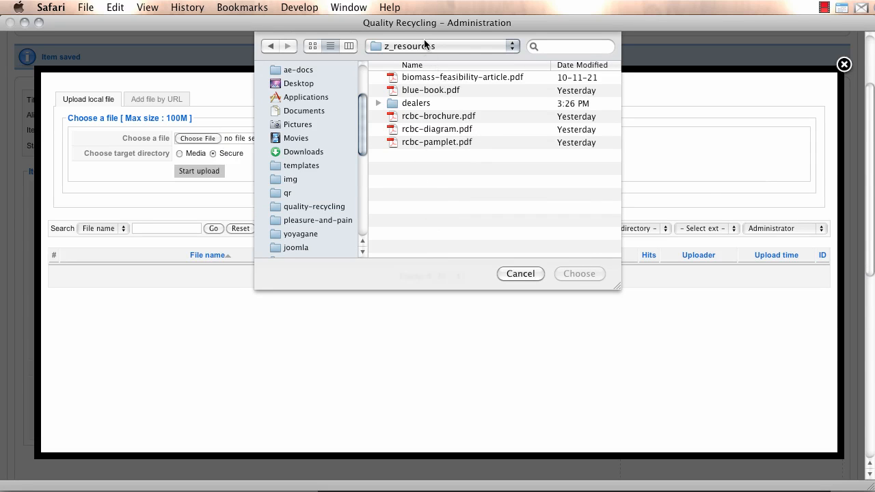
double_click(409, 103)
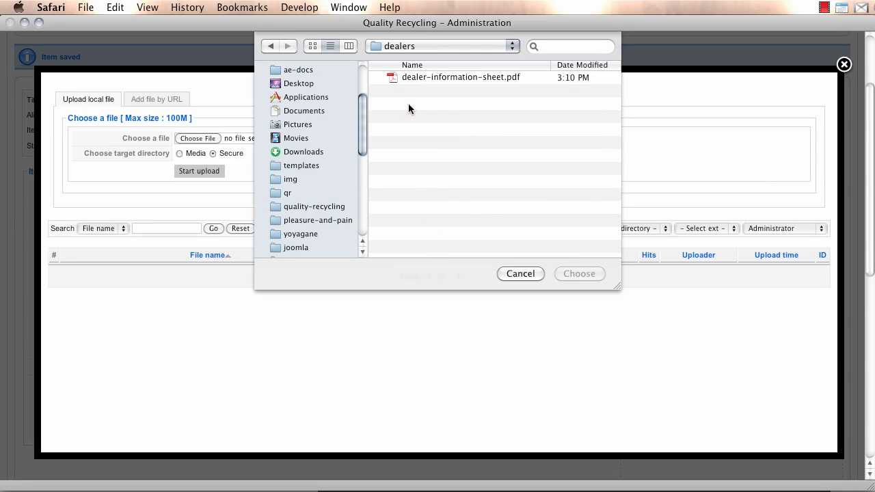
click(430, 79)
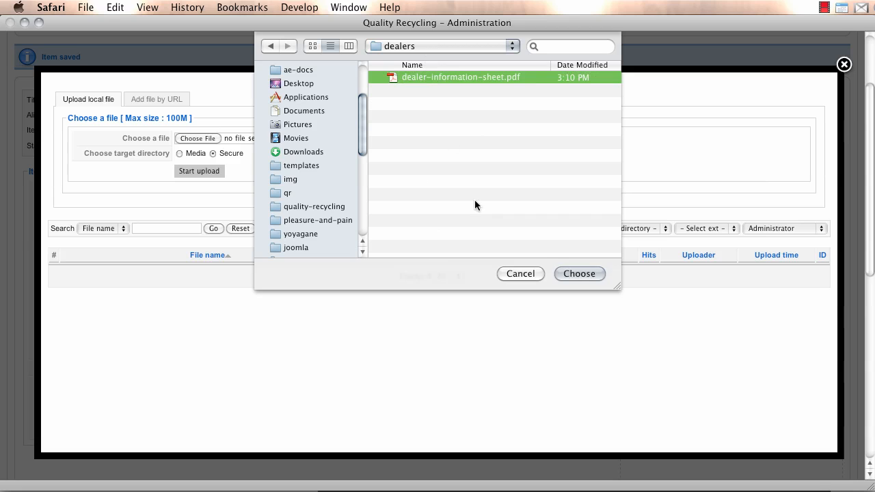
click(578, 273)
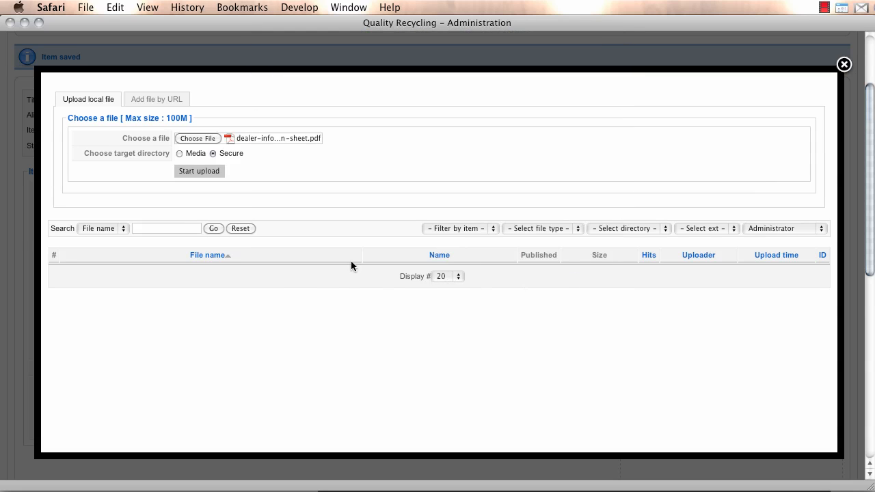
click(193, 171)
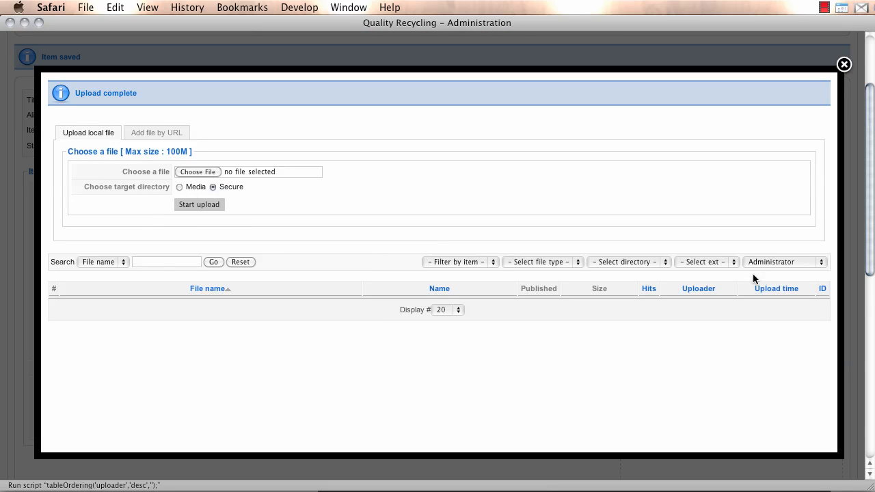
Step: Filter the uploaded files by the pdf extension, attach dealer-information-sheet.pdf to the item and close the file selector
click(725, 264)
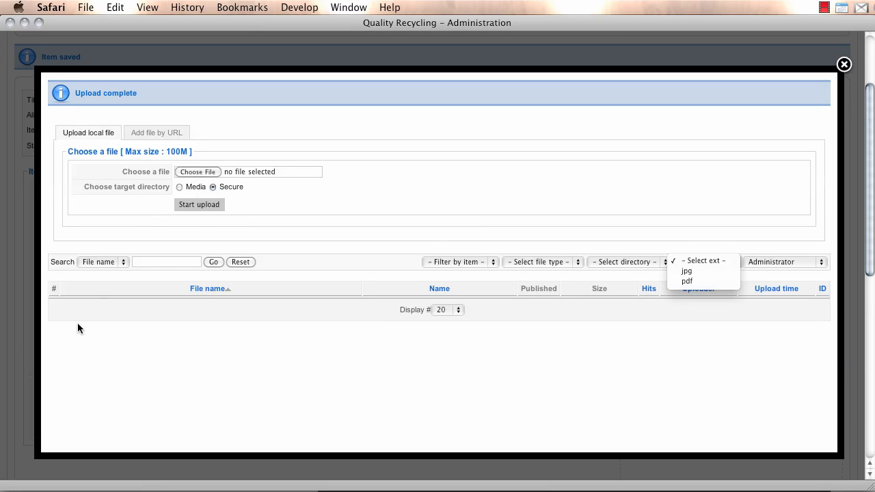
click(169, 337)
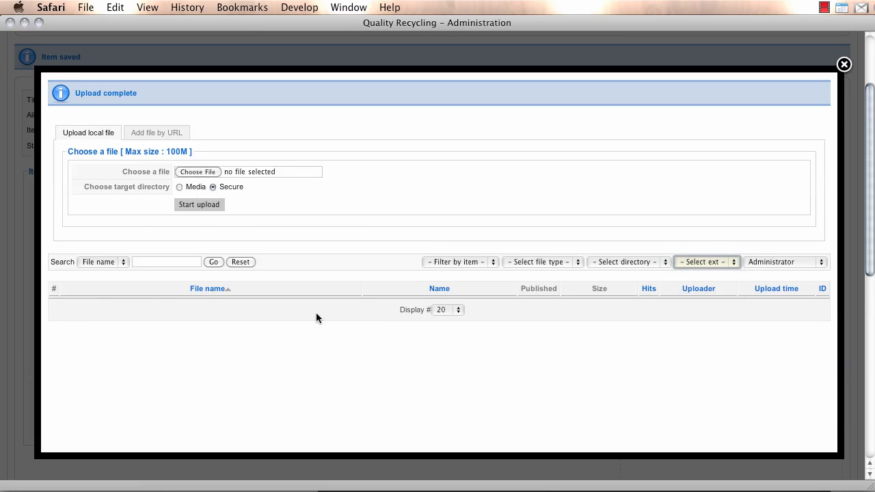
click(731, 266)
click(711, 281)
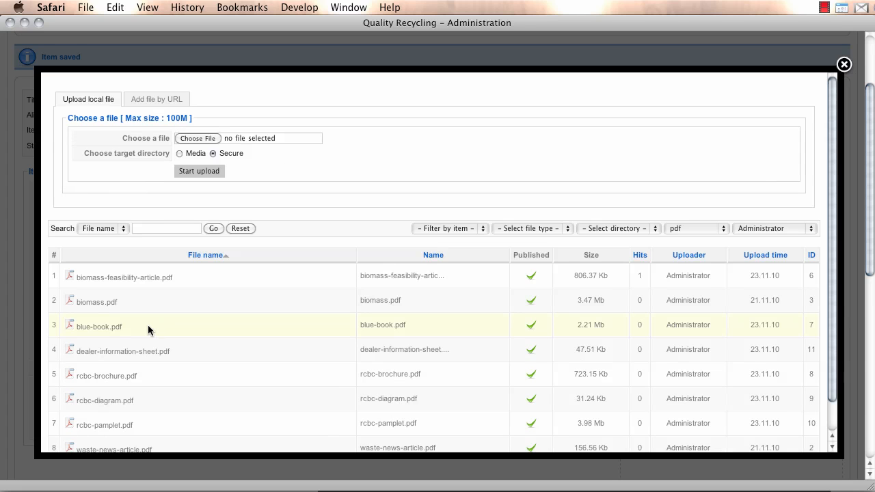
scroll(134, 326, down, 3)
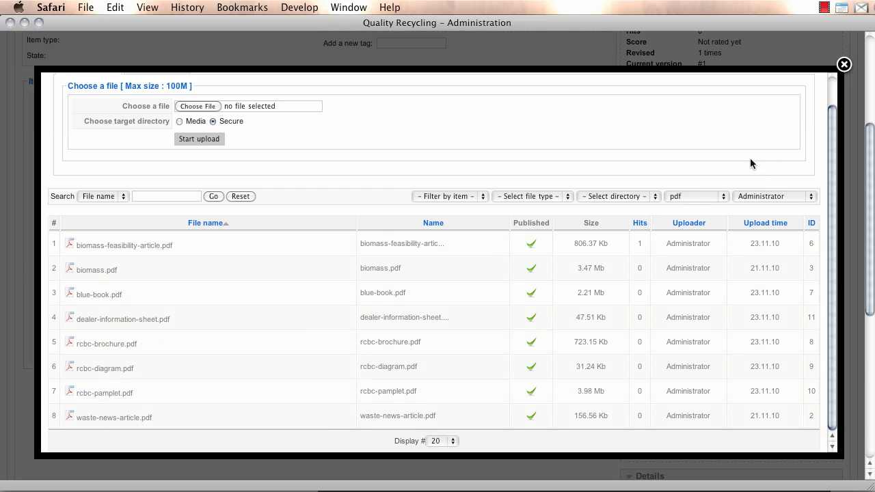
click(844, 64)
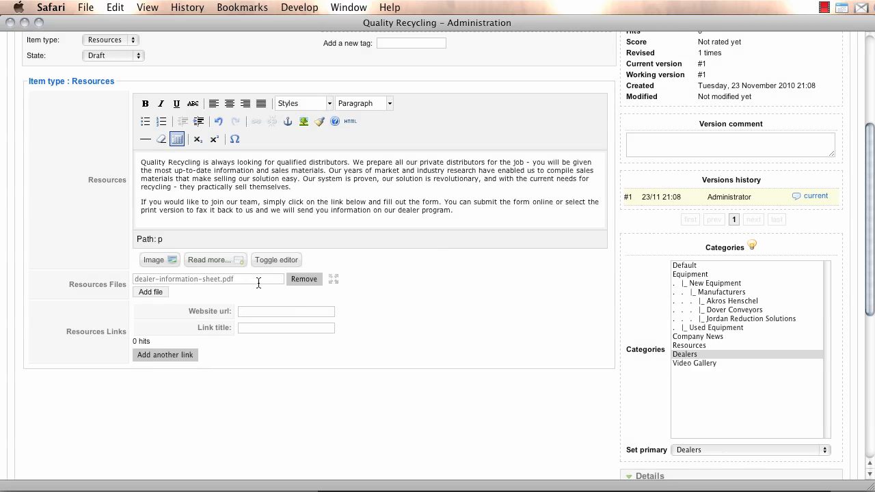
click(276, 311)
text(http)
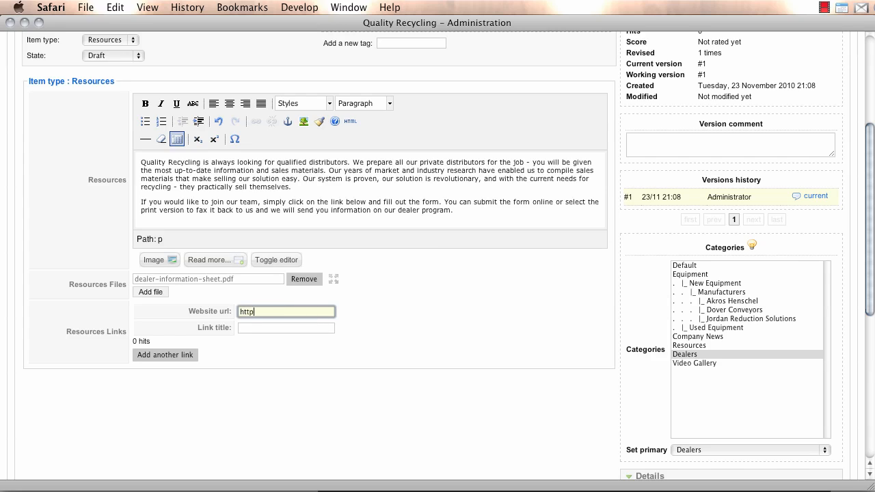
text(://qya)
text(ing.com)
key(Tab)
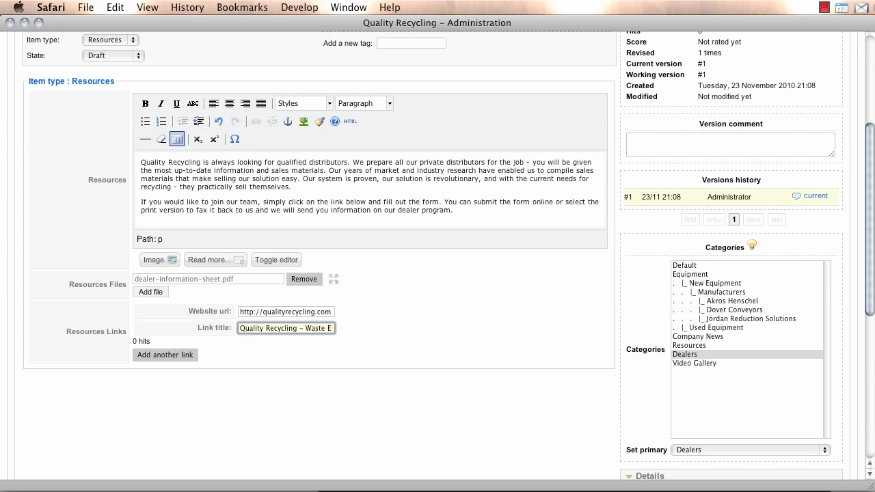
text(& Energy)
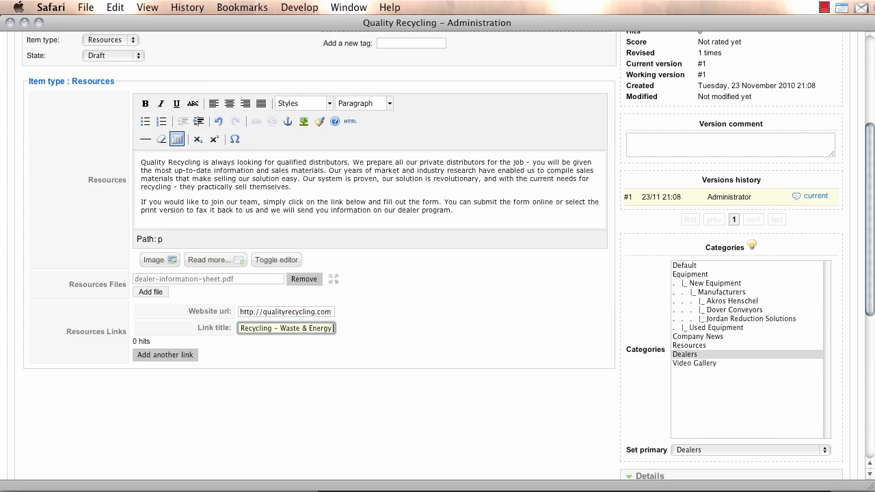
text( Transformation)
text( Te)
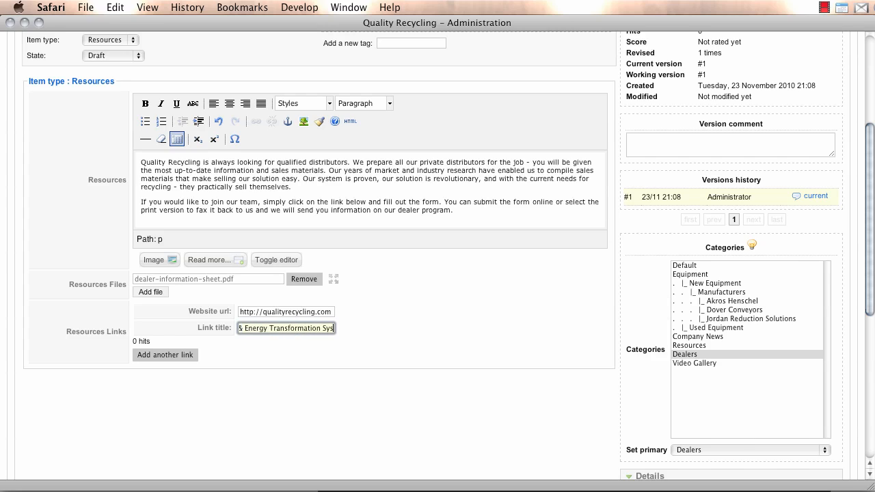
text(chnologies)
key(Return)
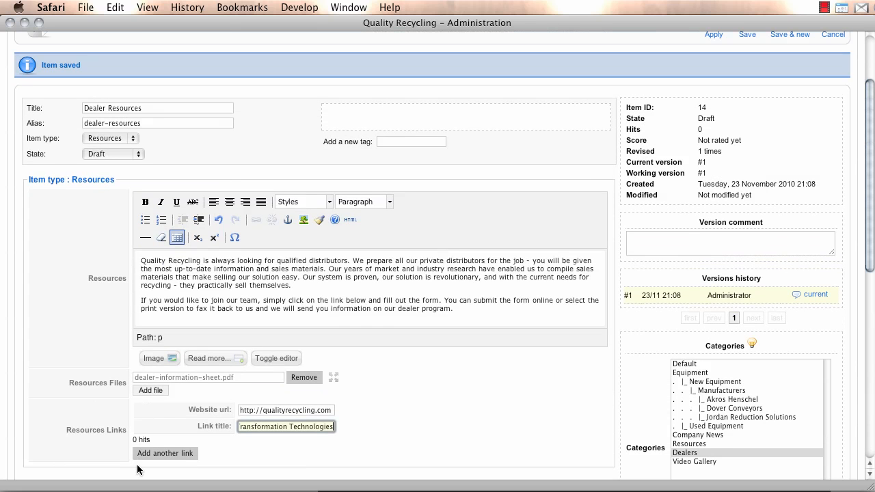
click(158, 453)
scroll(182, 445, down, 3)
click(286, 354)
text(http)
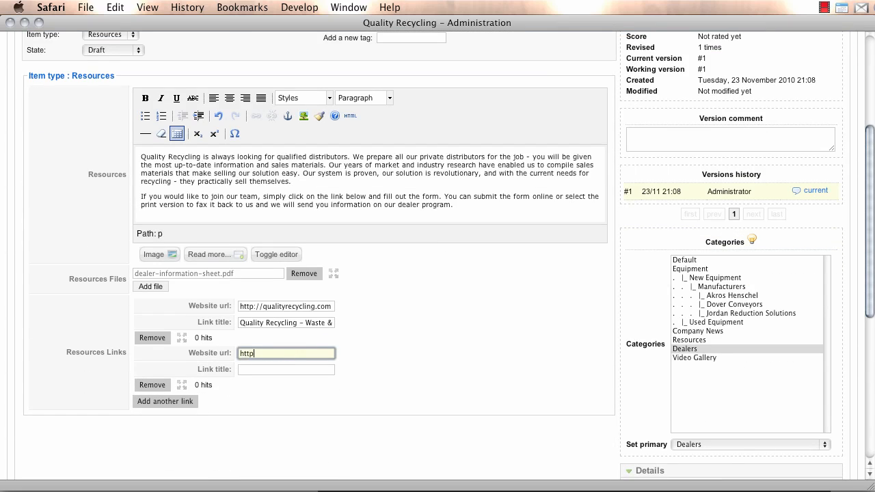
text(://google.com)
key(Tab)
text(Google)
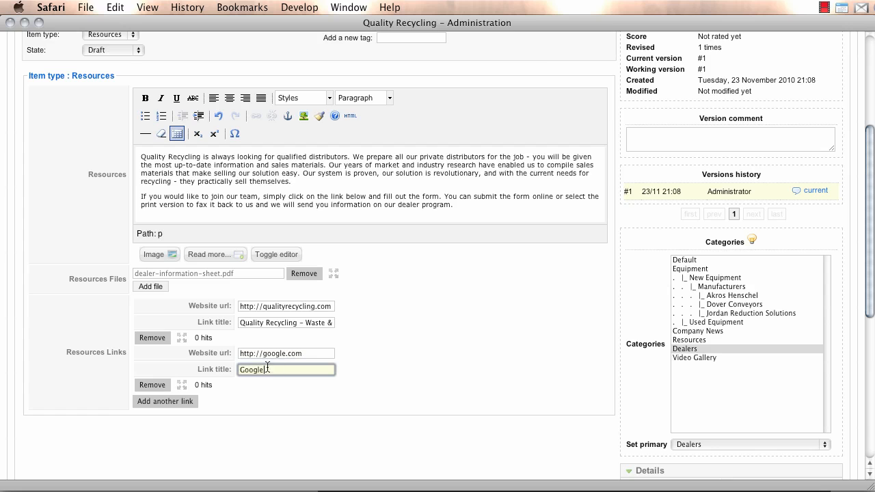
key(Return)
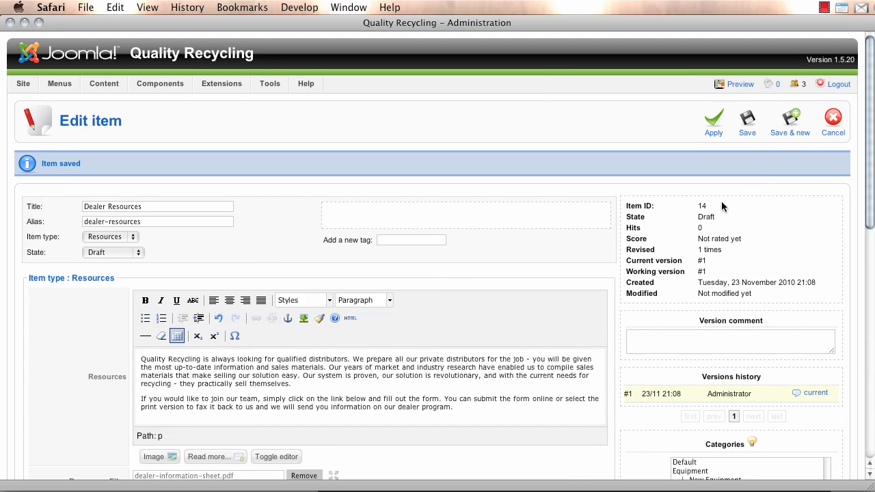
click(746, 121)
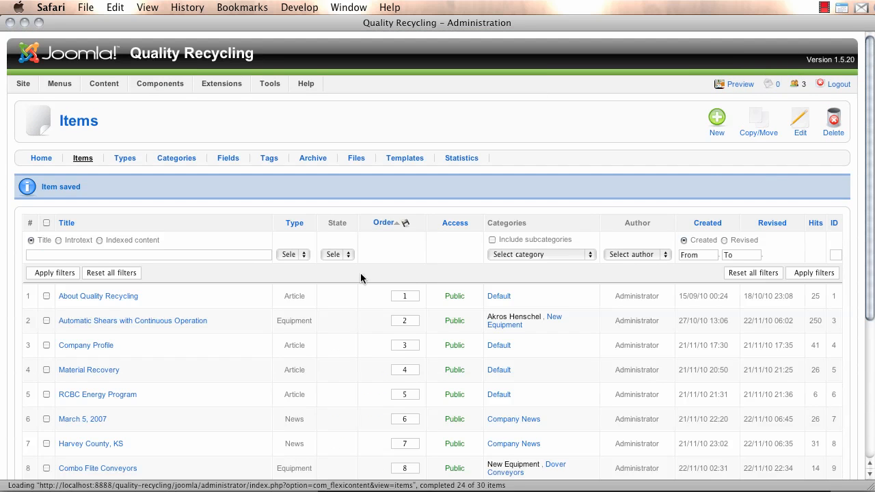
Step: Set the state of the Dealer Resources item to Published and save and close it
scroll(110, 318, down, 5)
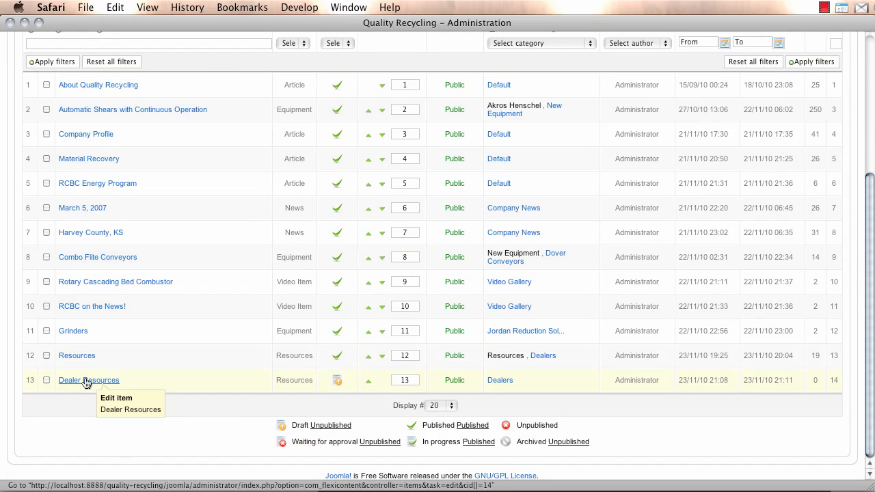
click(83, 380)
scroll(98, 381, down, 1)
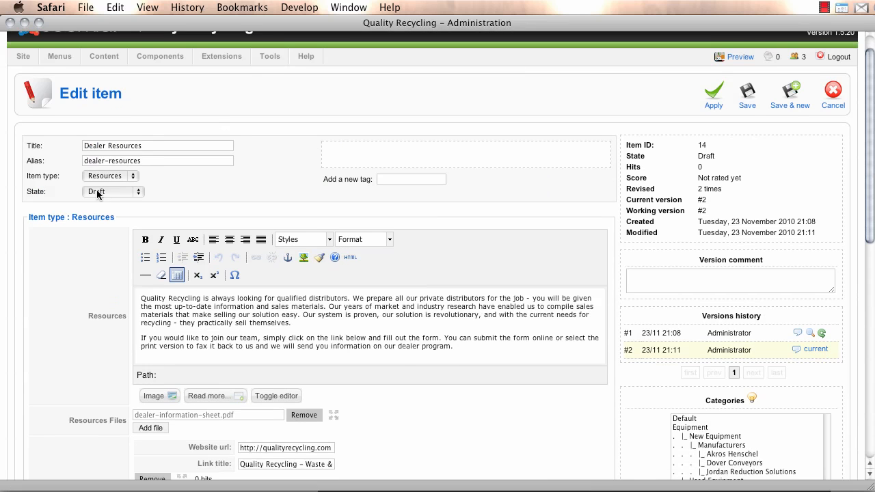
click(98, 193)
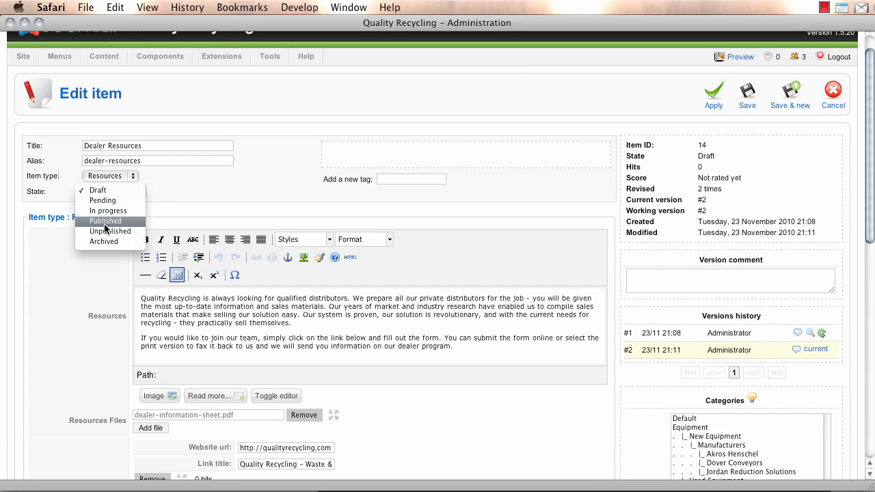
click(103, 222)
scroll(443, 330, up, 1)
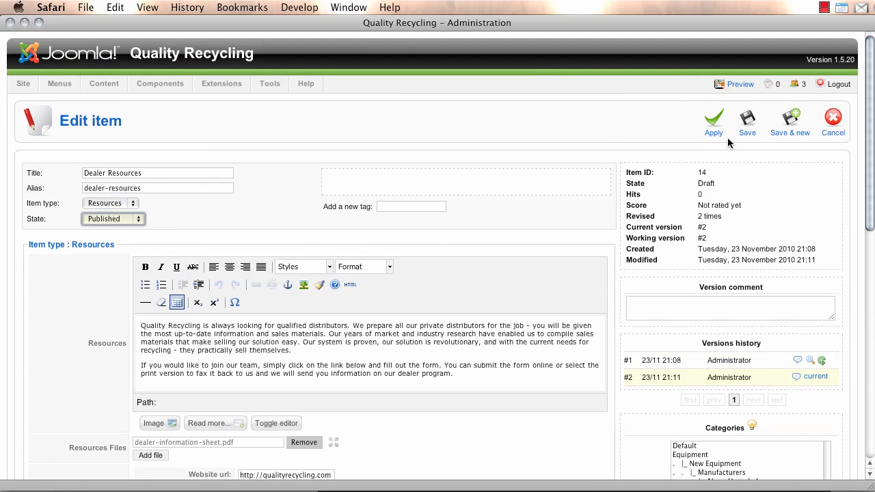
click(756, 127)
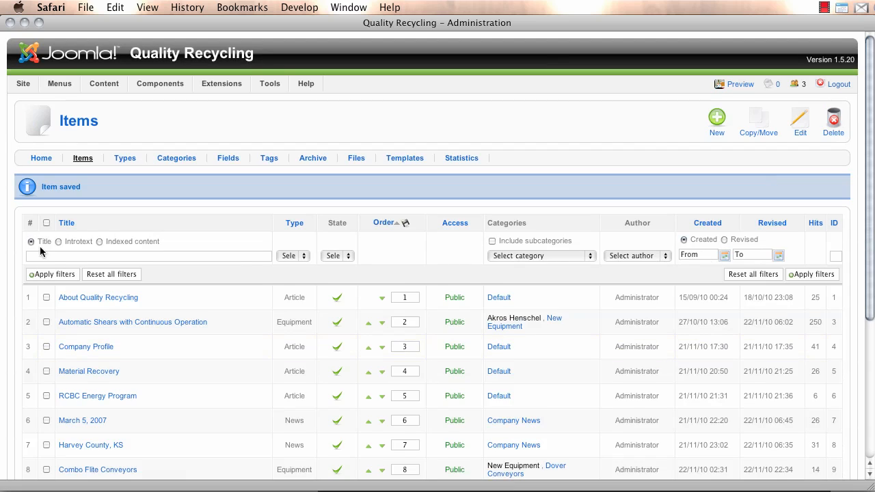
Step: Open the Dealers item of the Main Menu and change its menu item type to FLEXIcontent Single item
mouse_move(48, 84)
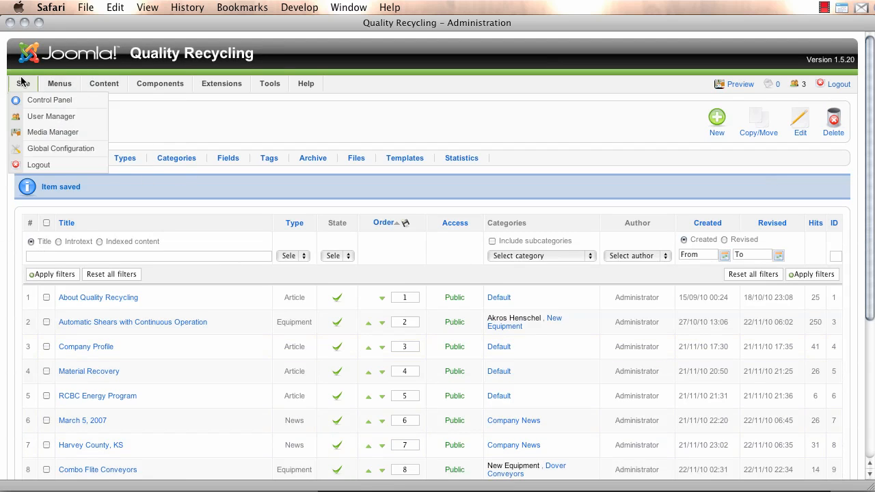
mouse_move(82, 83)
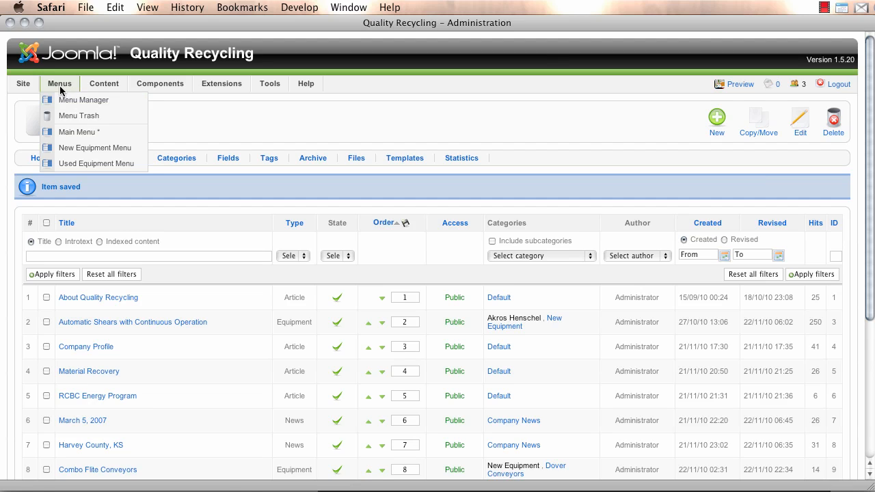
click(62, 137)
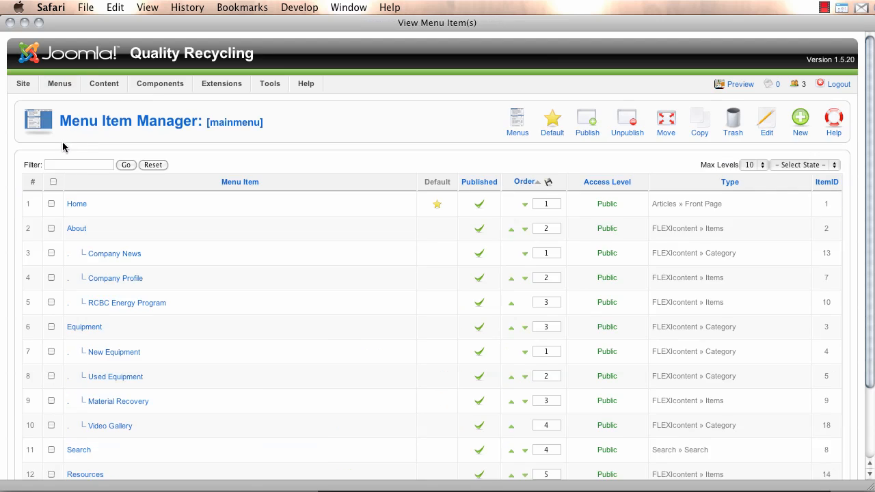
scroll(96, 229, down, 3)
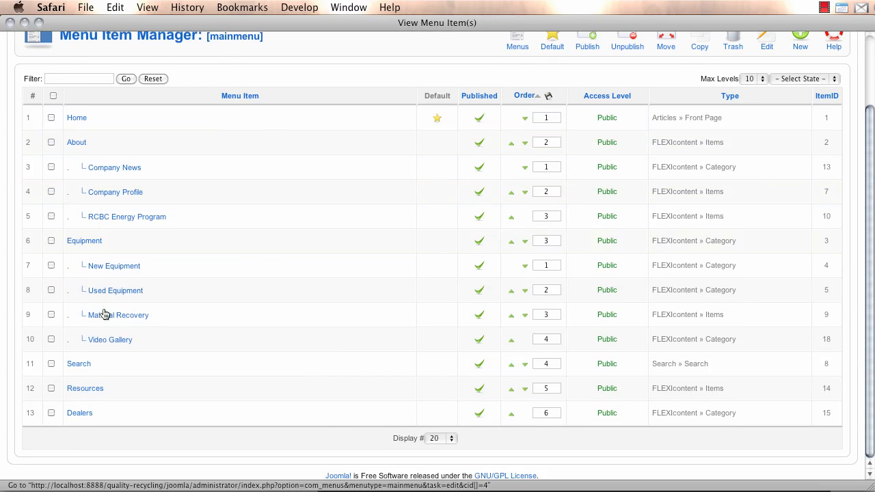
click(80, 412)
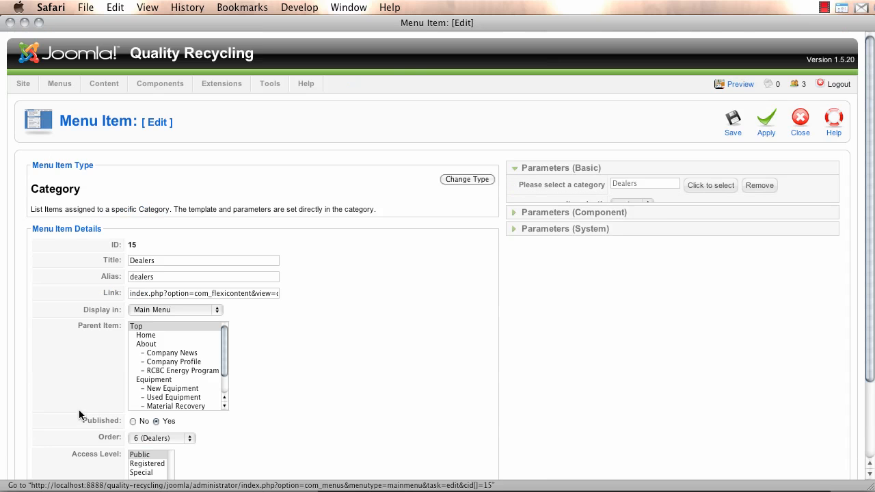
click(456, 180)
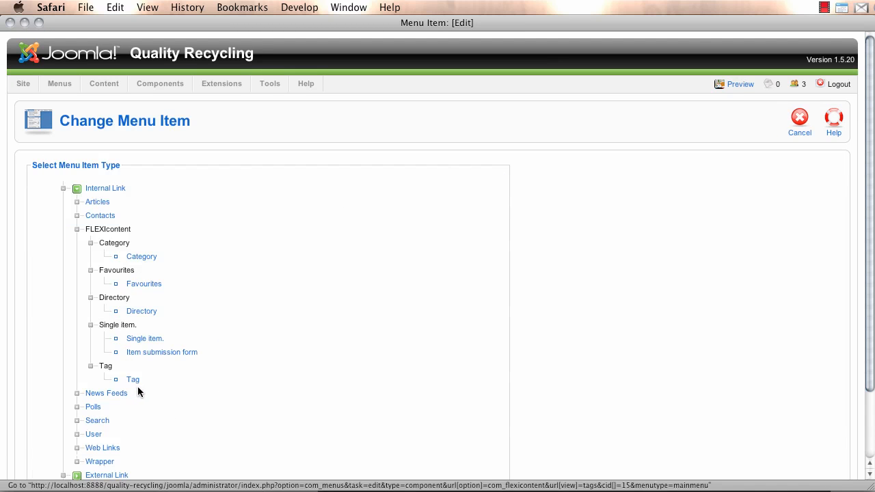
click(134, 339)
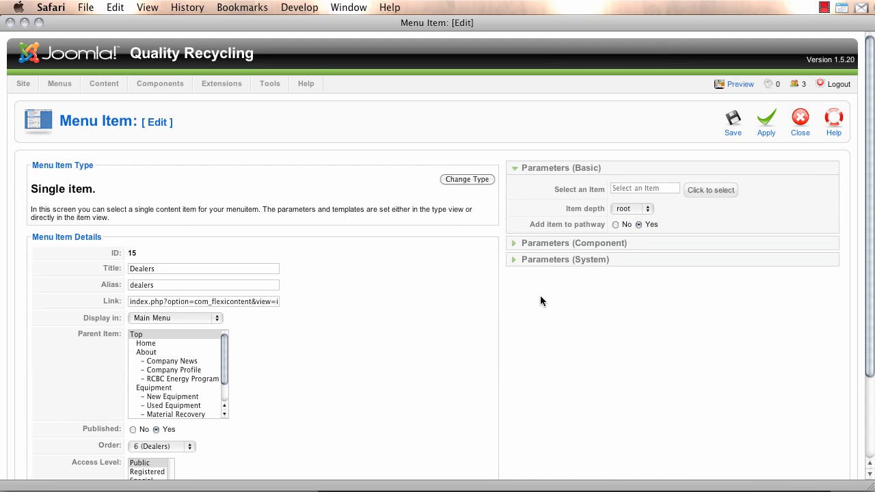
Step: Select Dealer Resources as the item for the Dealers menu item and apply the change
click(691, 192)
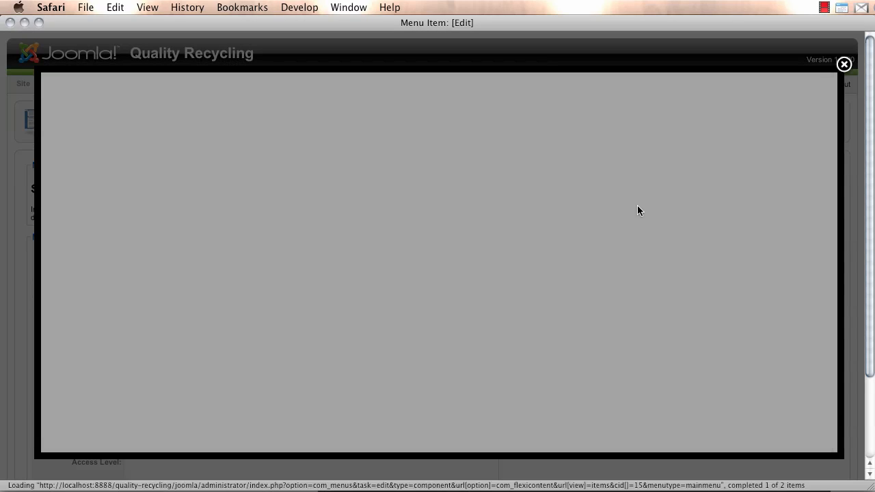
scroll(94, 296, down, 1)
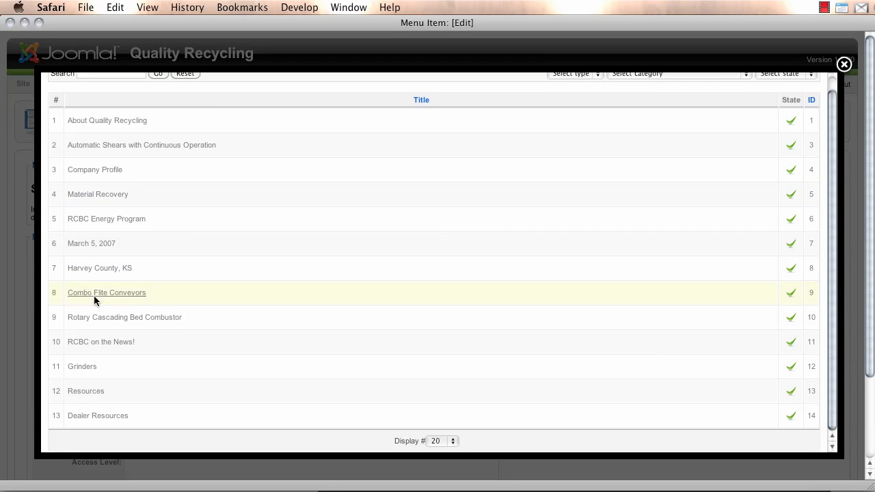
click(94, 418)
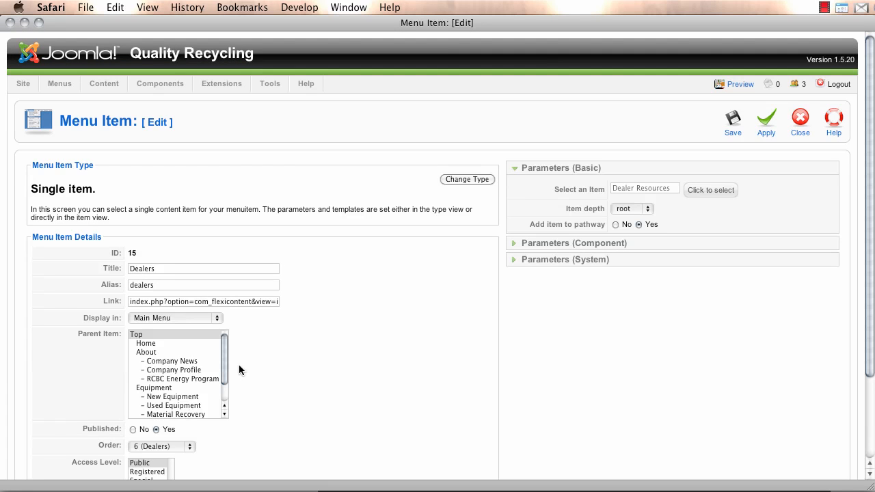
scroll(242, 369, down, 4)
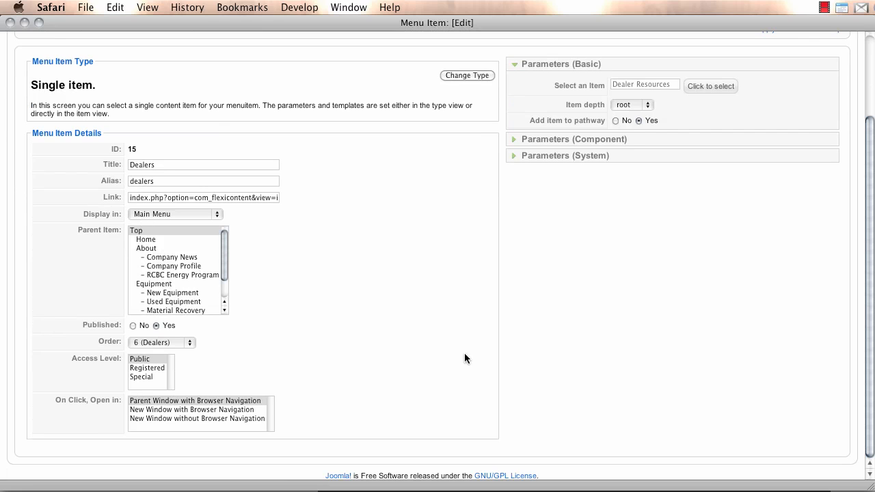
scroll(445, 353, up, 4)
click(766, 123)
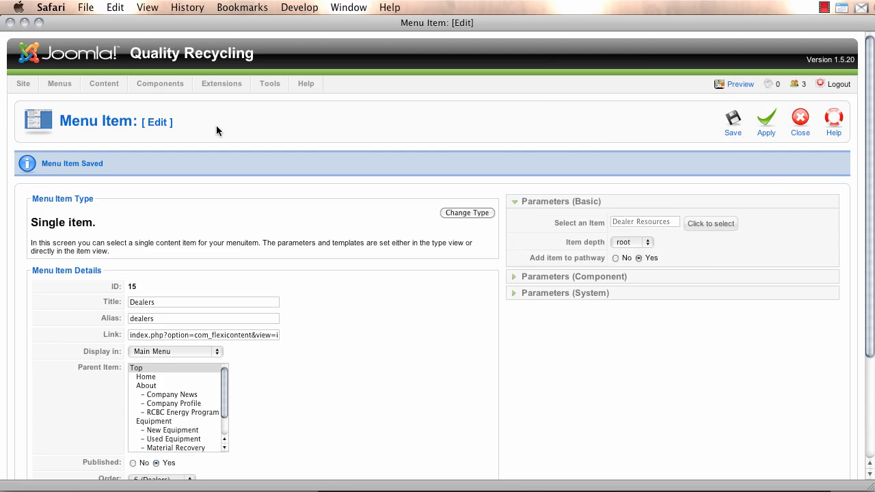
Step: Switch to the site's front end, open the Resources and Dealers pages, and review the Dealers page's text, links and files
key(super+grave)
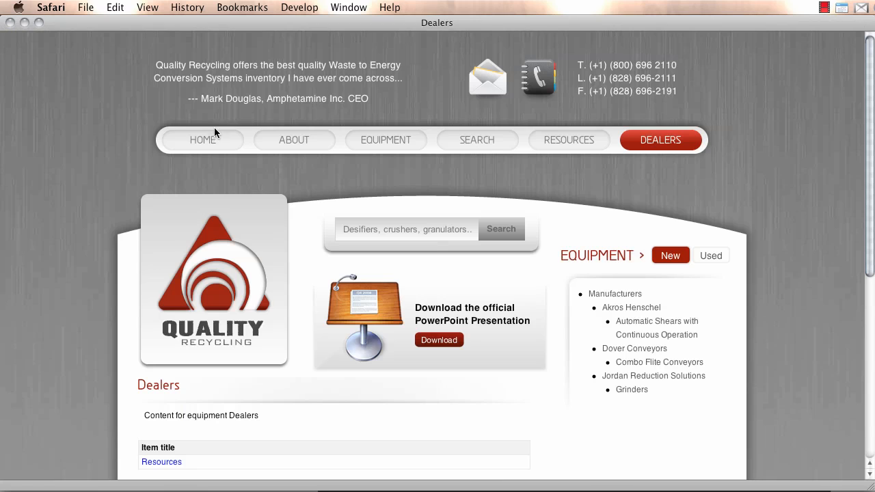
click(567, 146)
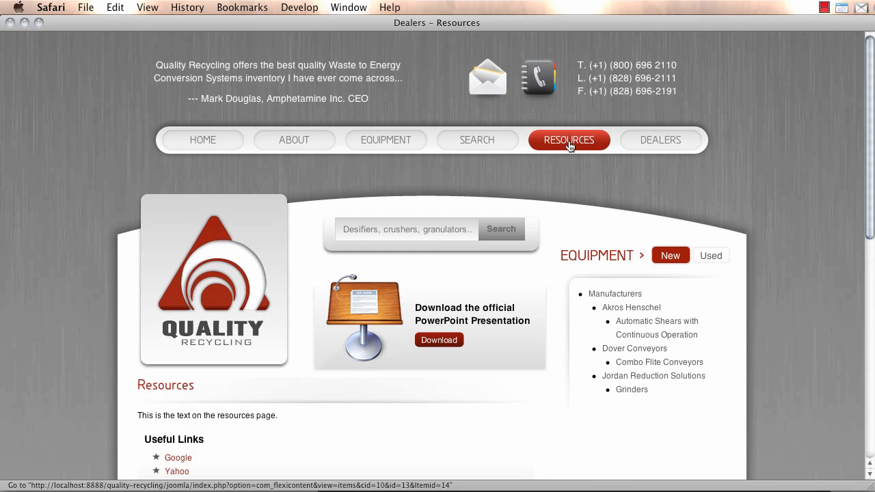
click(687, 143)
scroll(260, 370, down, 5)
scroll(257, 365, up, 2)
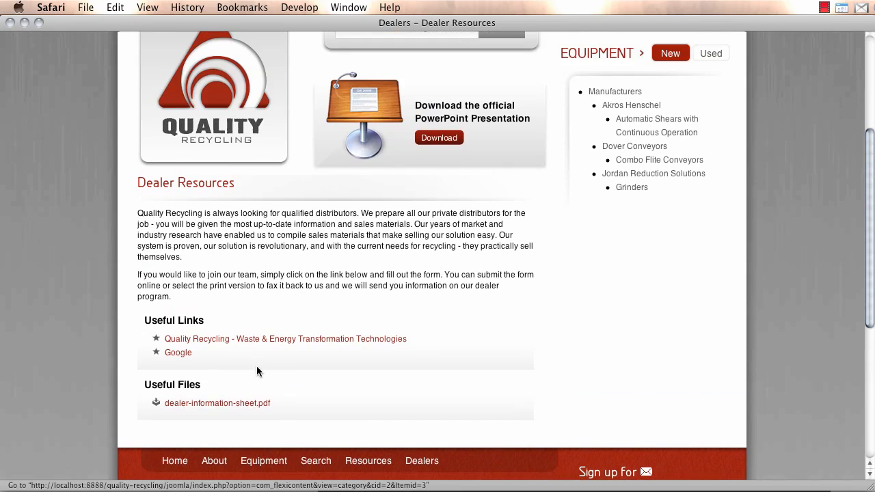
drag(138, 212, 327, 296)
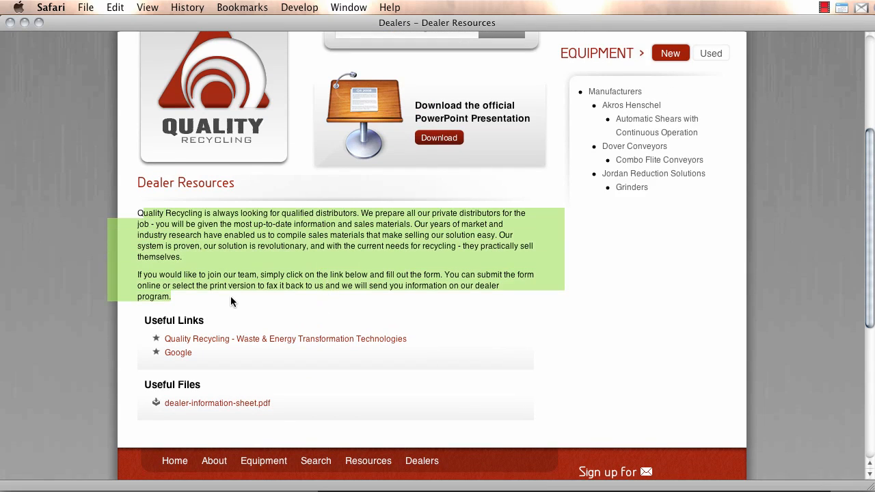
click(220, 279)
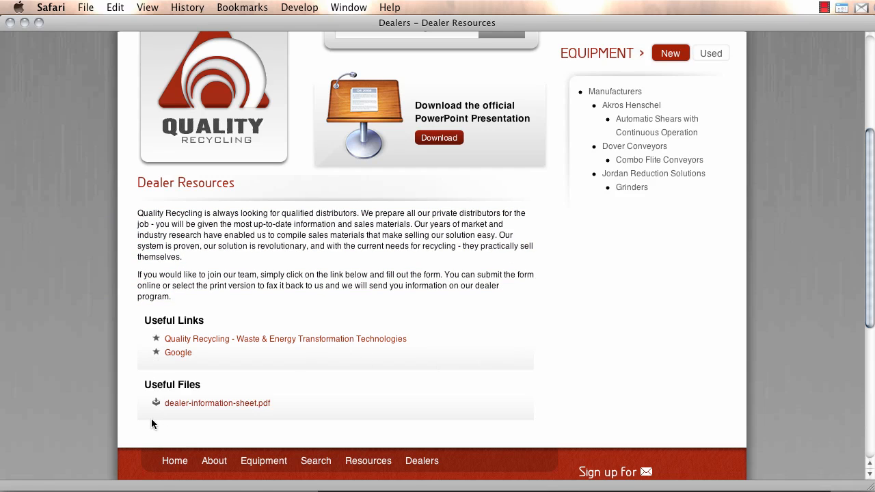
Step: Test the dealer-information-sheet.pdf download on the Dealer Resources page, and close the opened PDF and the Downloads window
click(247, 408)
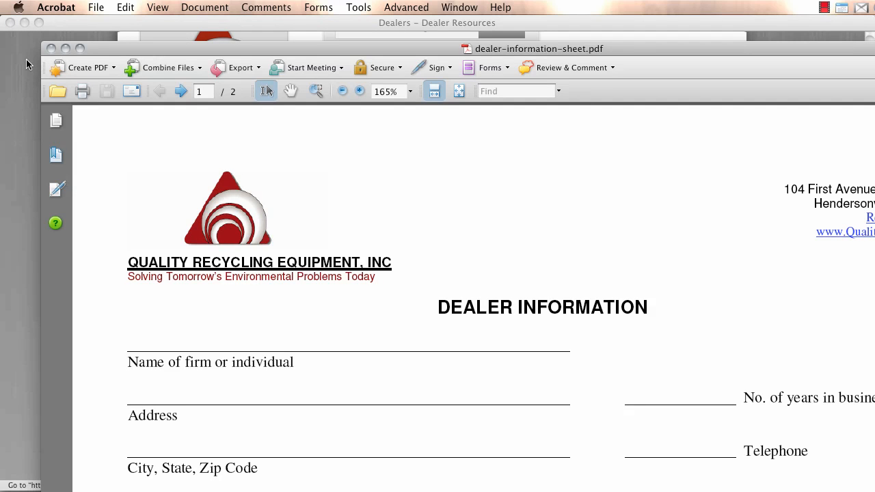
click(51, 49)
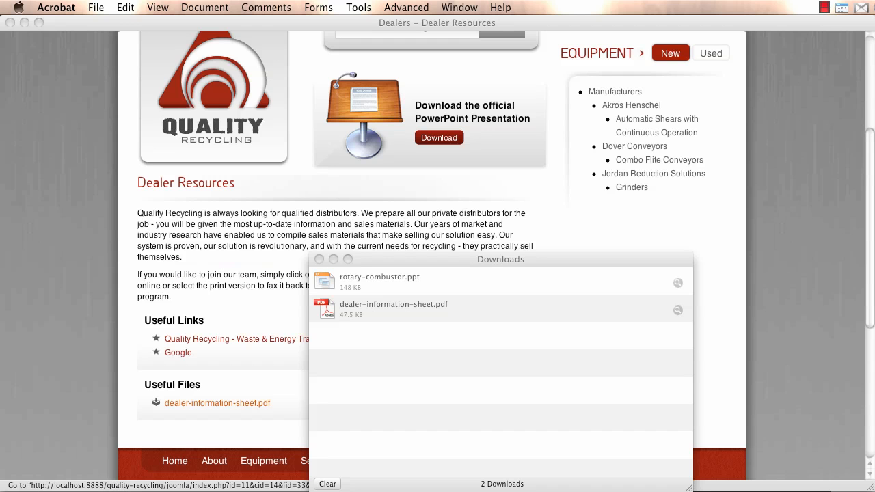
click(319, 258)
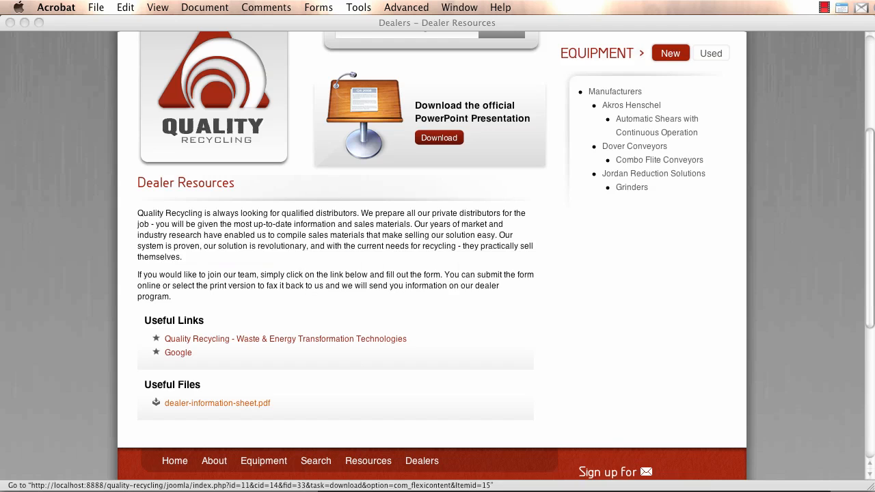
scroll(217, 403, up, 5)
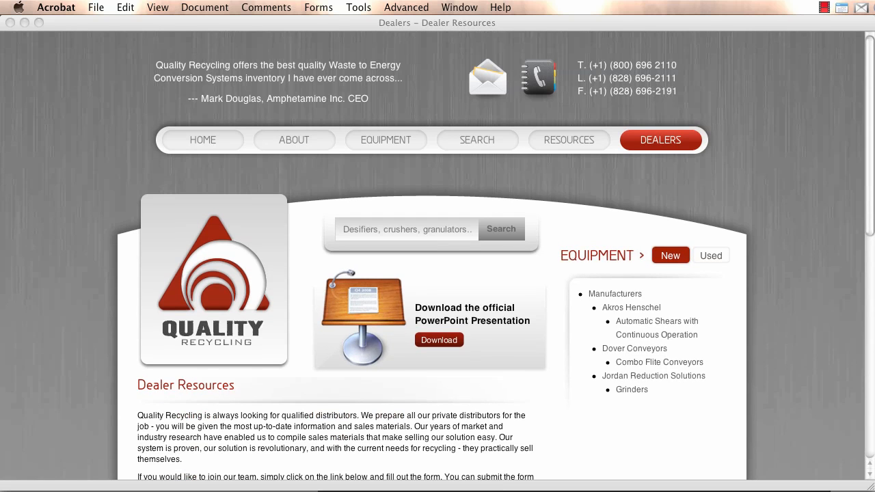